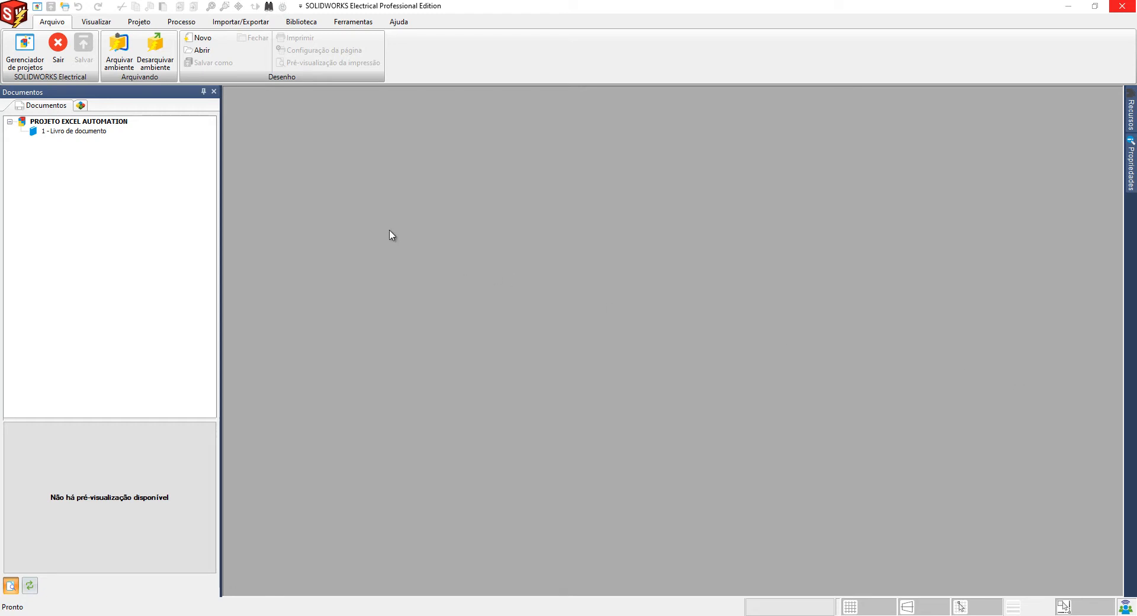
Create a new Excel automation file from the automation_template.xlsx template and save it in the Área de Trabalho folder
left_click(353, 23)
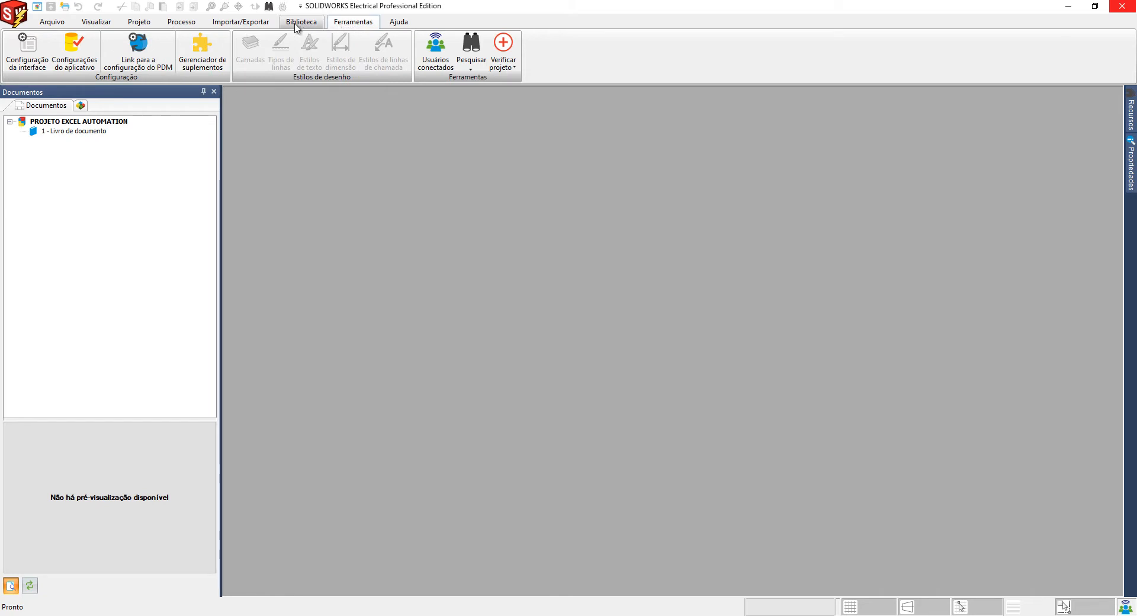
left_click(252, 24)
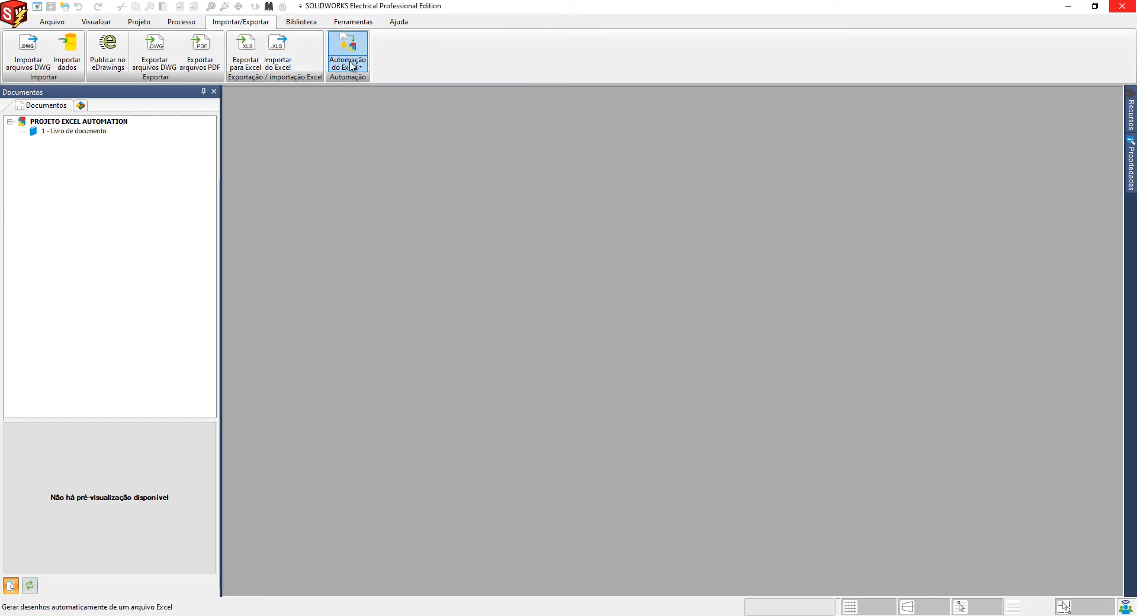
left_click(353, 65)
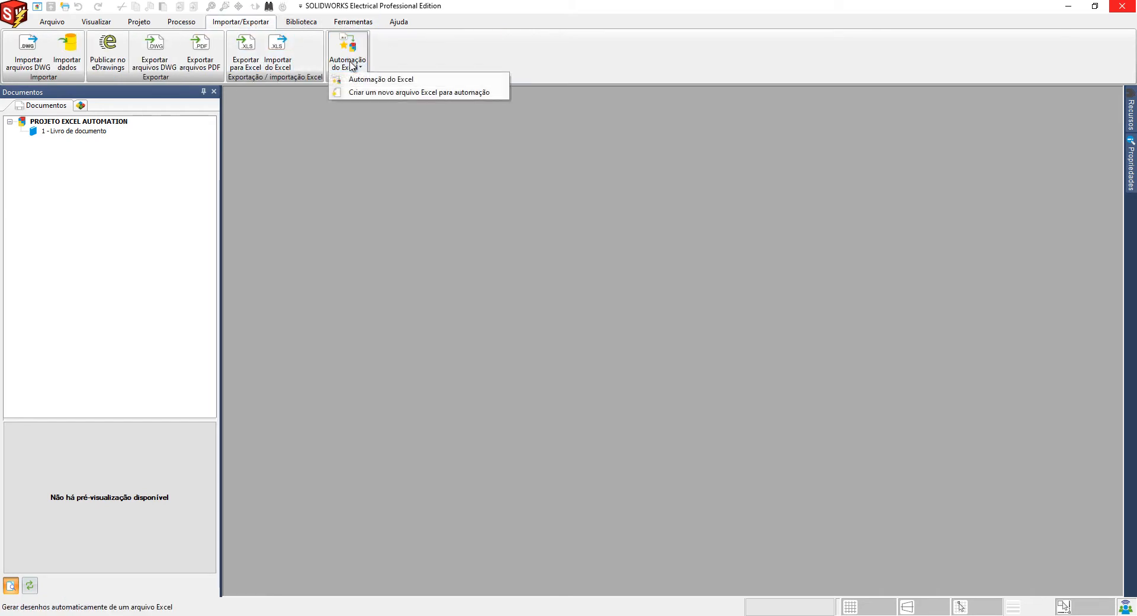
left_click(386, 93)
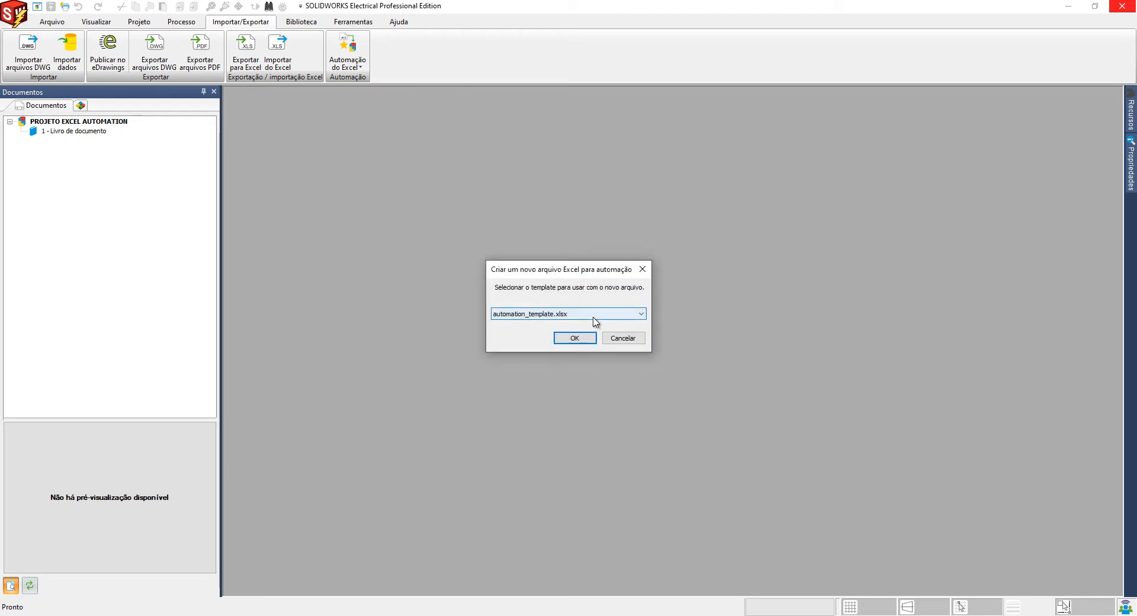
left_click(594, 314)
left_click(594, 325)
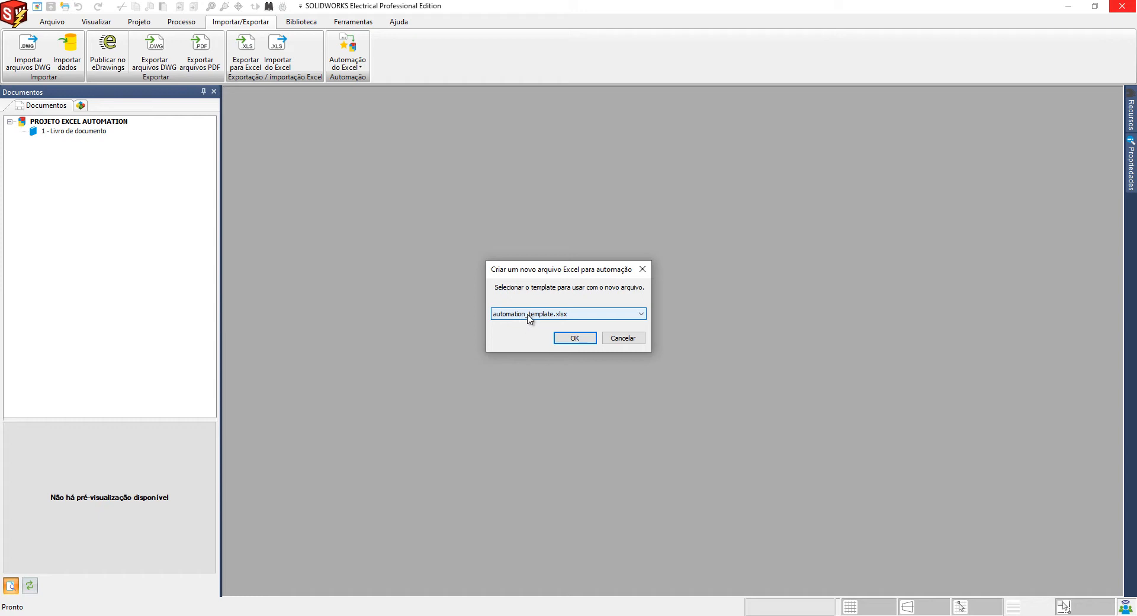
left_click(576, 339)
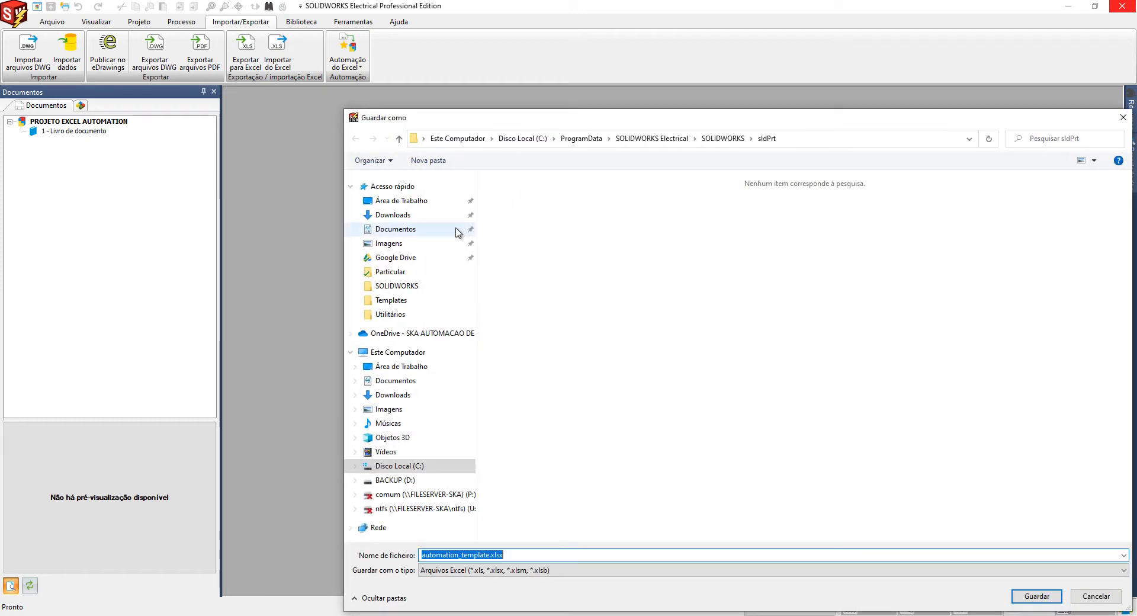
left_click(414, 200)
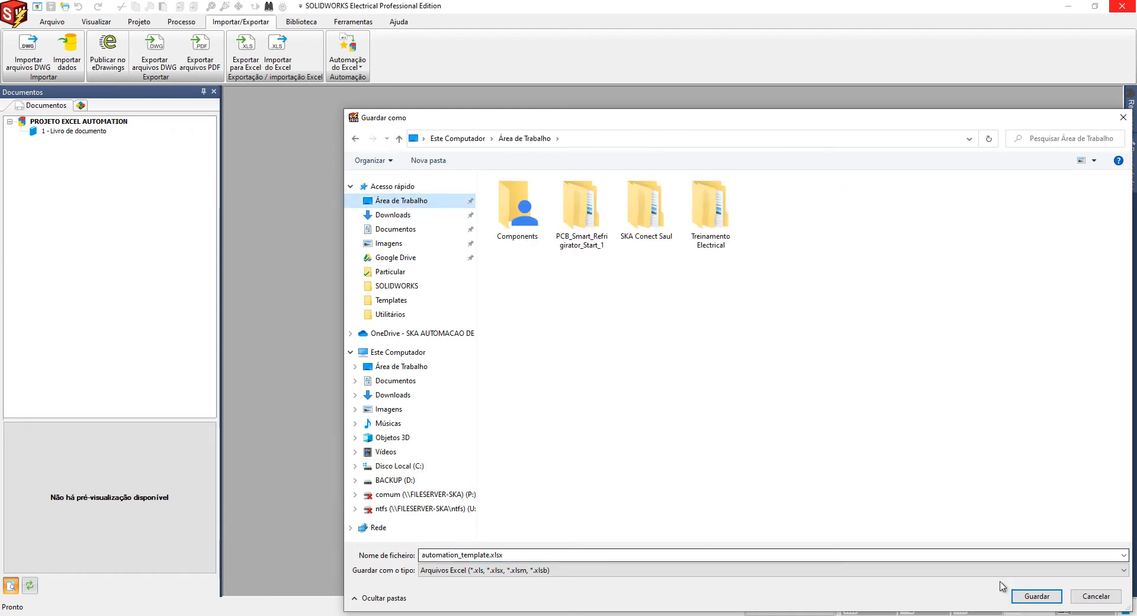
left_click(1030, 596)
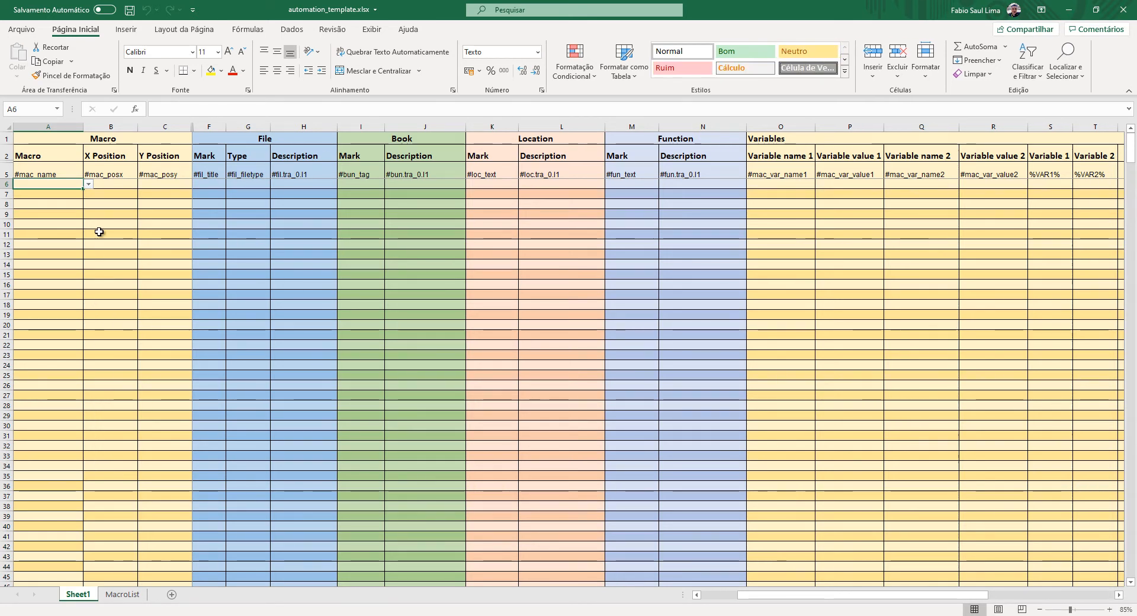
Choose MyMacro_3 as the macro in row 6 and MyMacro_1 in row 7
left_click(88, 184)
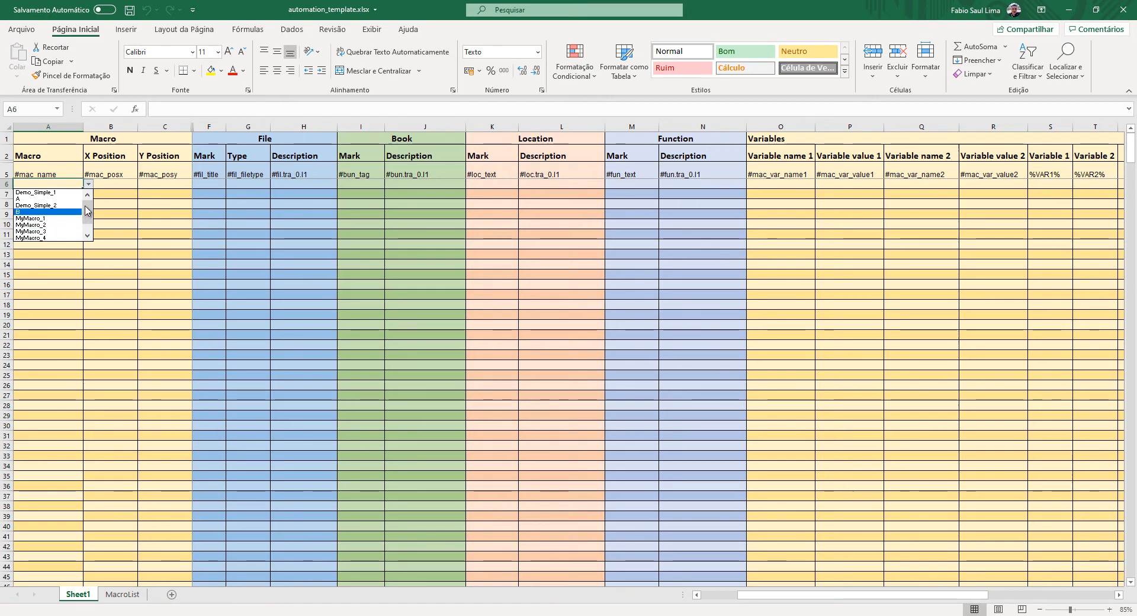
left_click_drag(86, 208, 87, 219)
left_click(66, 218)
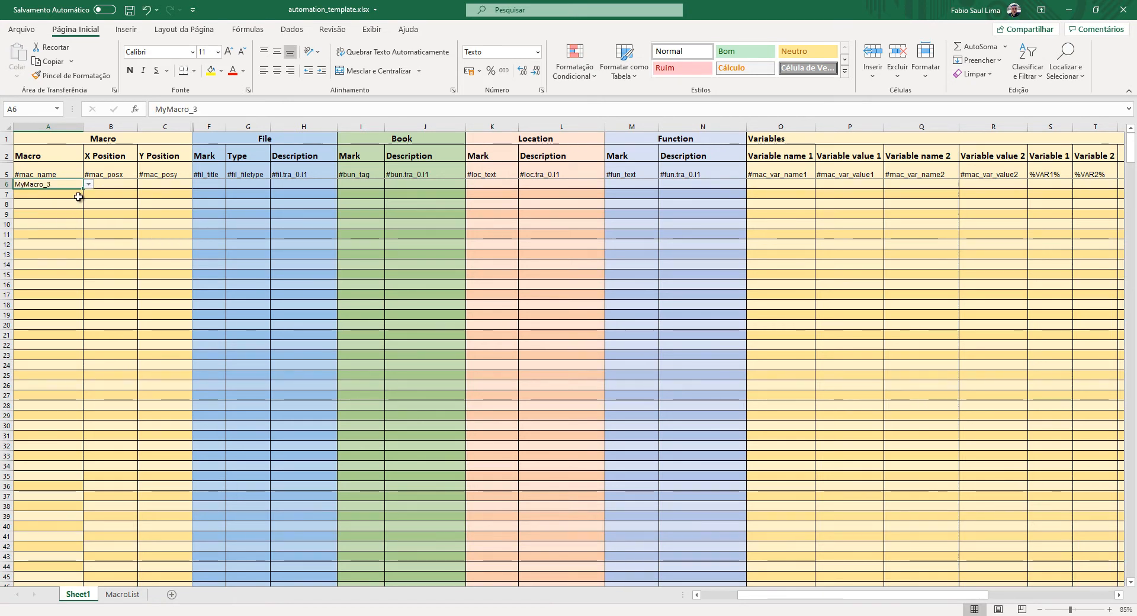
left_click(79, 196)
left_click(88, 194)
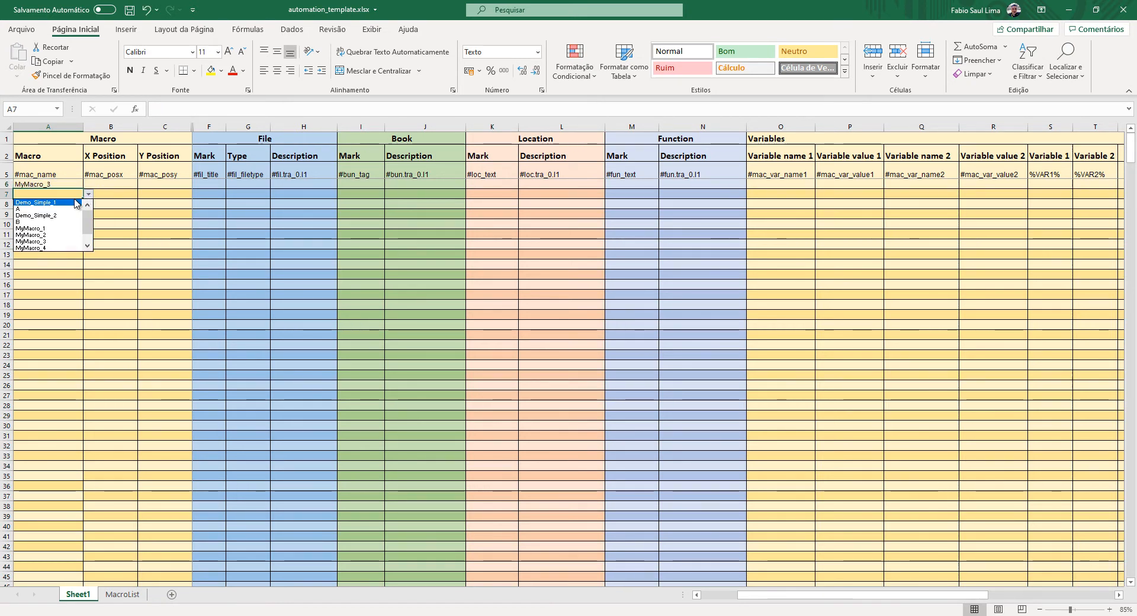
left_click(54, 229)
Examine the Macro, File, Book, Location, Function and Variables column groups, and close the workbook without saving
left_click(117, 184)
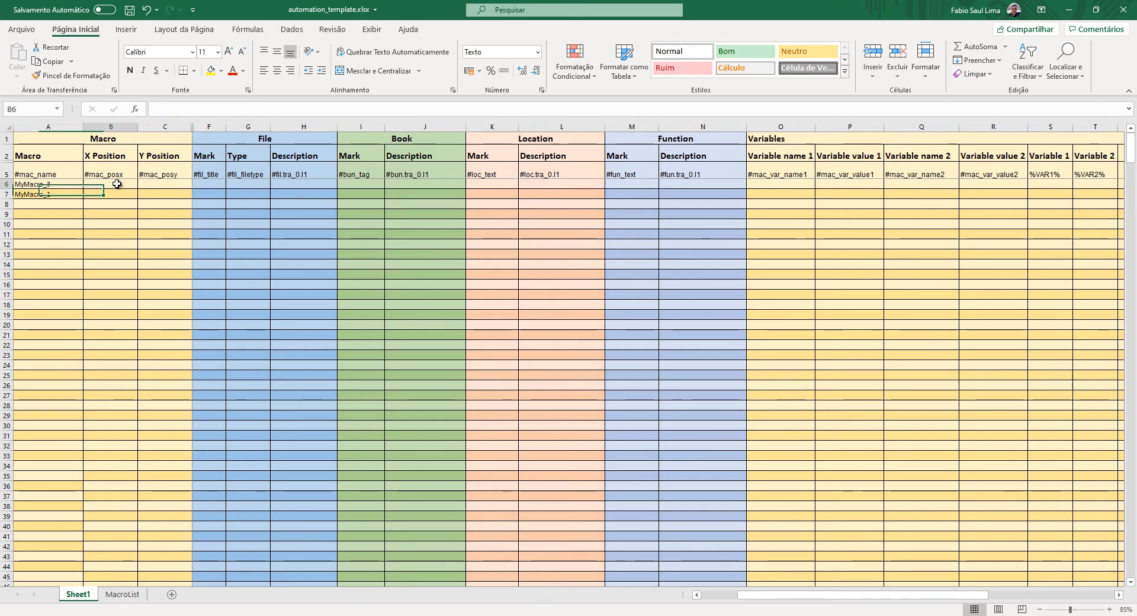
left_click(161, 184)
left_click(202, 183)
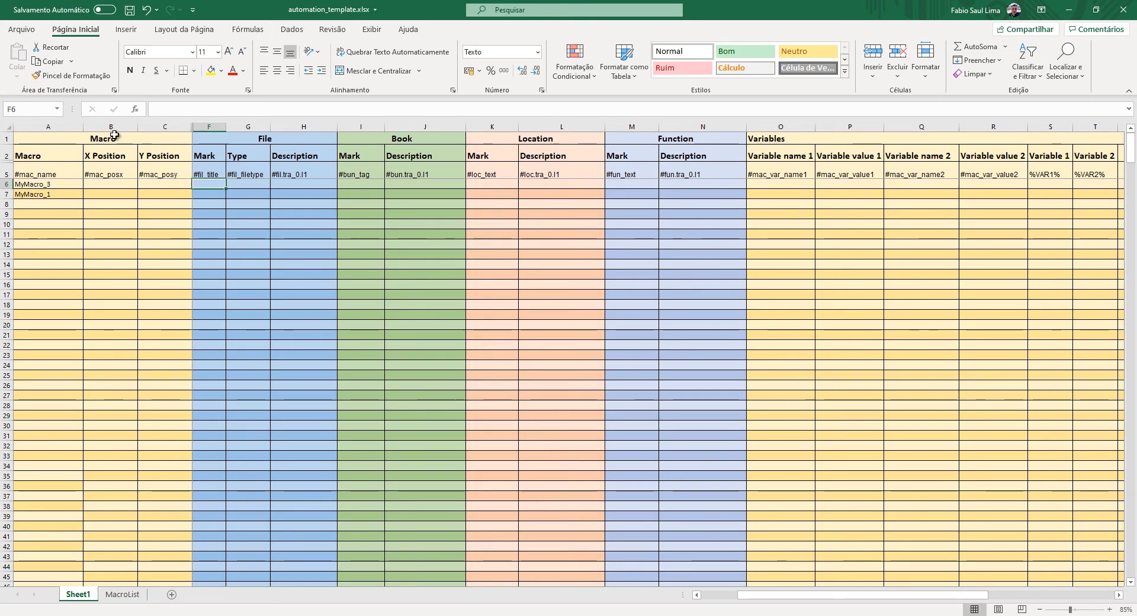
left_click(81, 137)
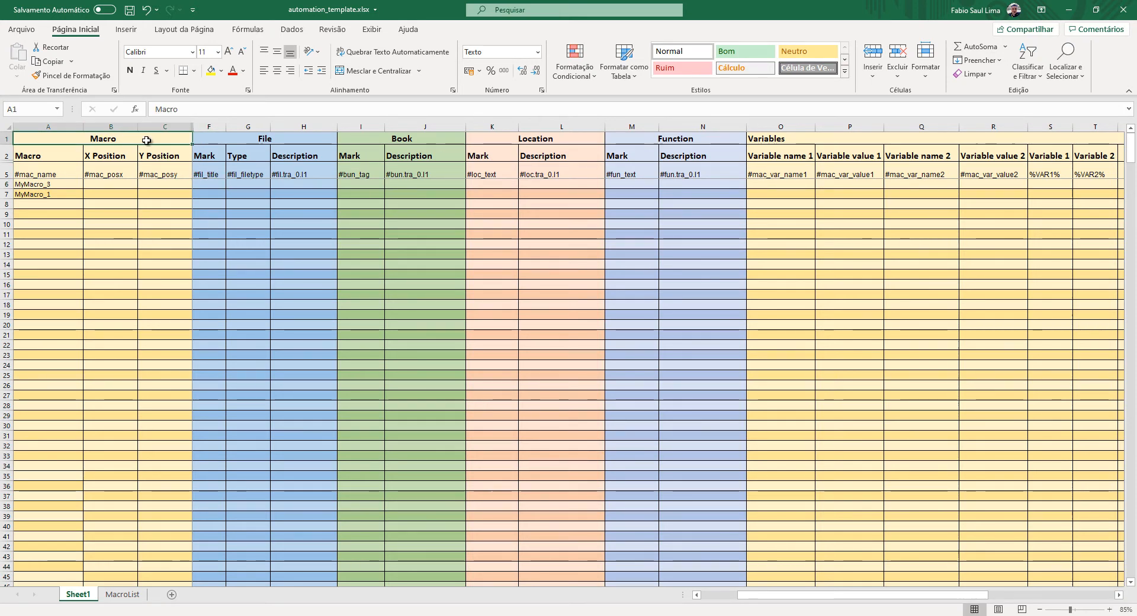
left_click(235, 137)
double_click(235, 137)
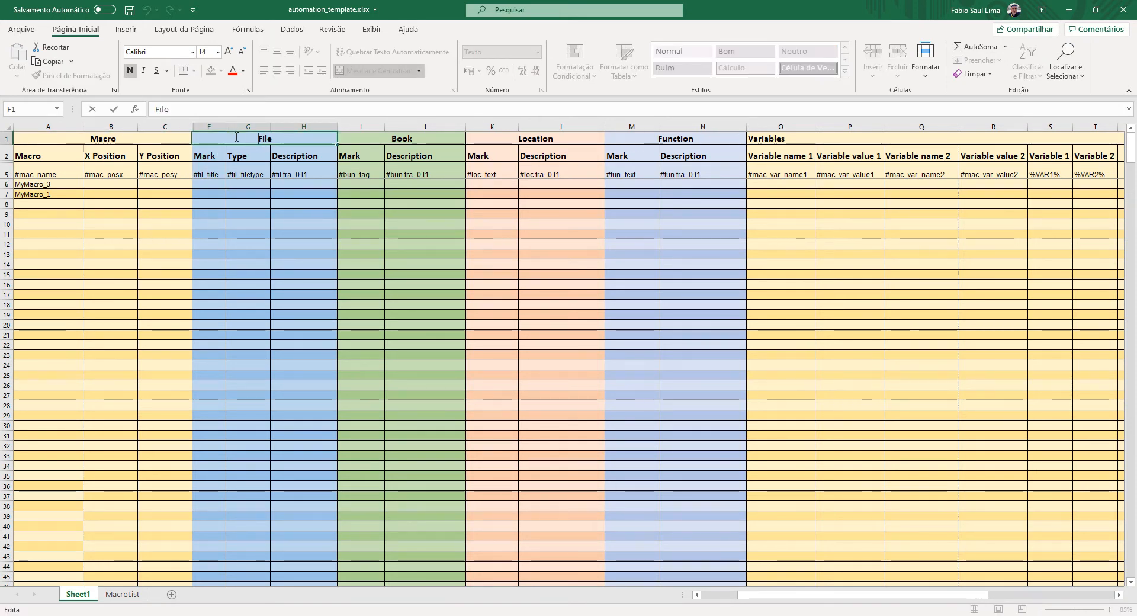
left_click(394, 140)
left_click(520, 140)
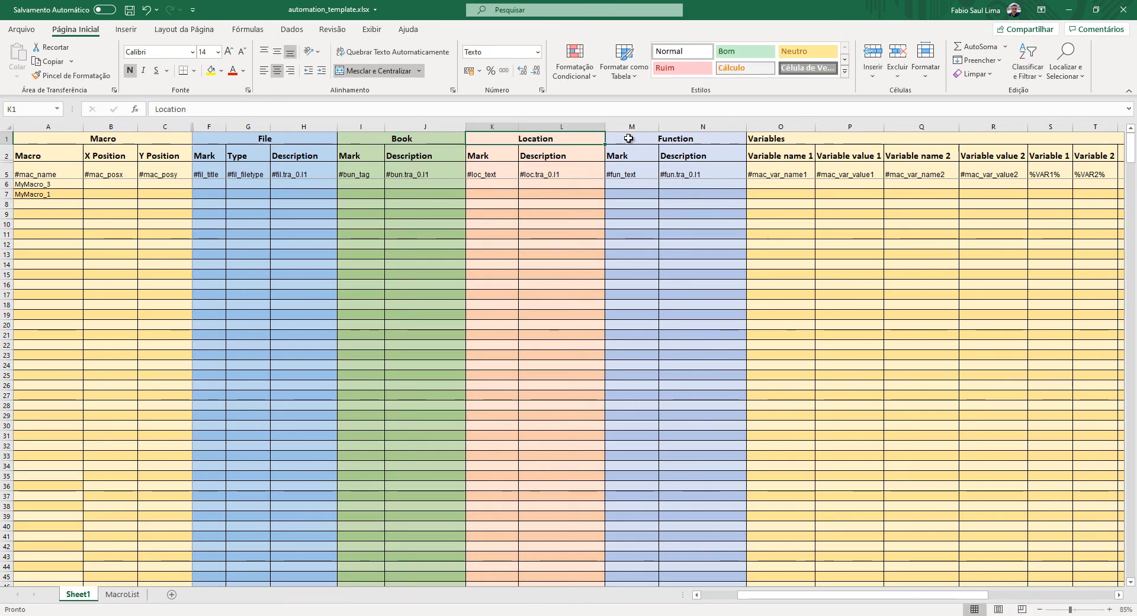
left_click(675, 138)
left_click(774, 139)
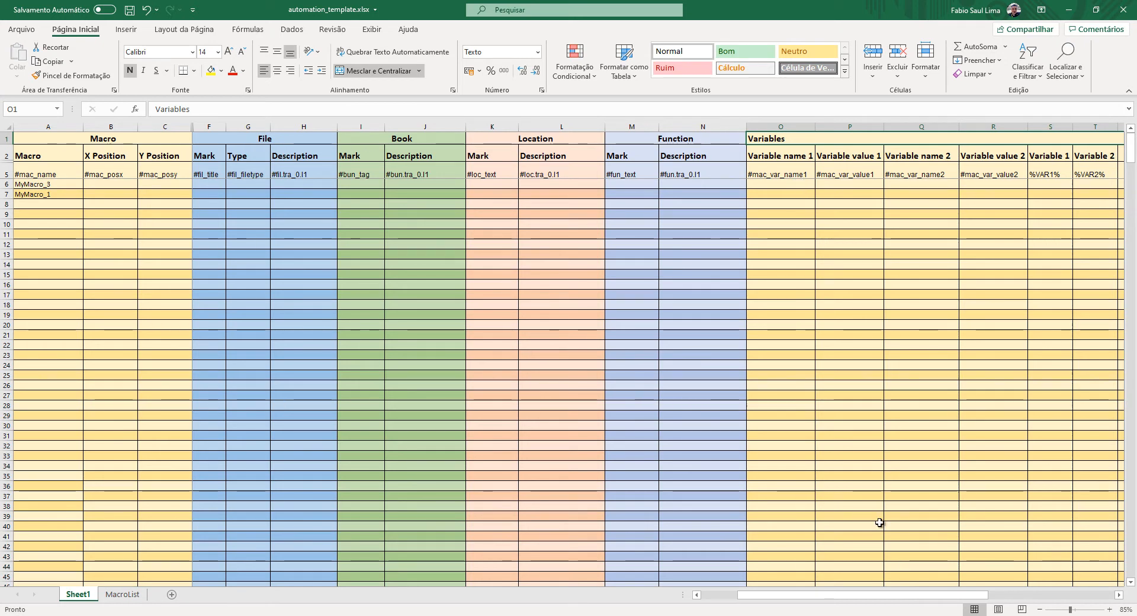
mouse_move(920, 597)
left_mouse_down()
mouse_move(1070, 605)
mouse_move(910, 603)
left_mouse_up()
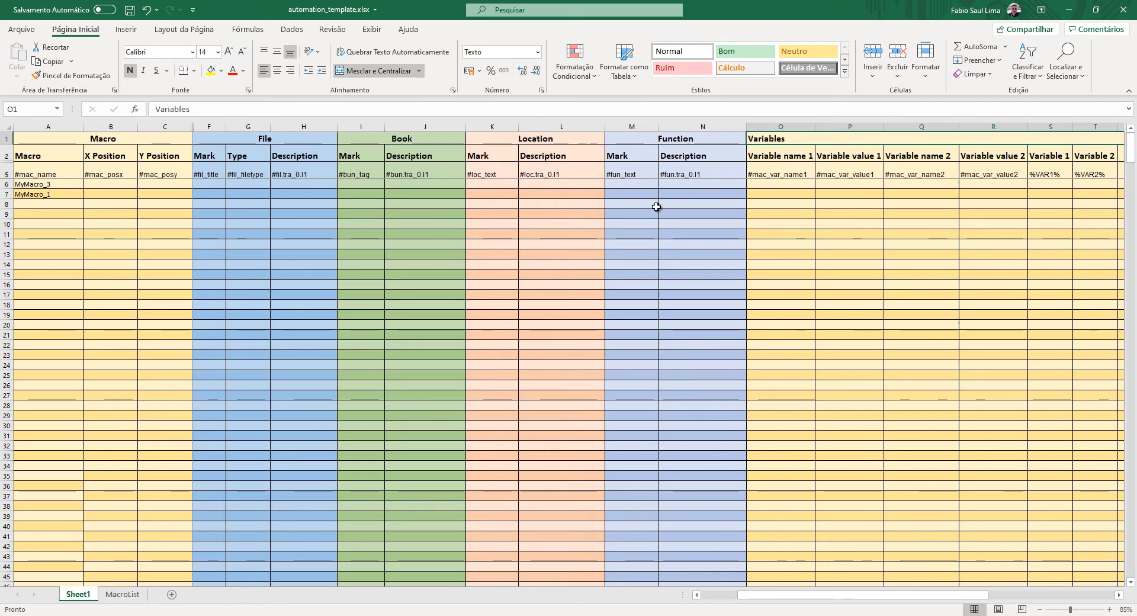
left_click(1125, 10)
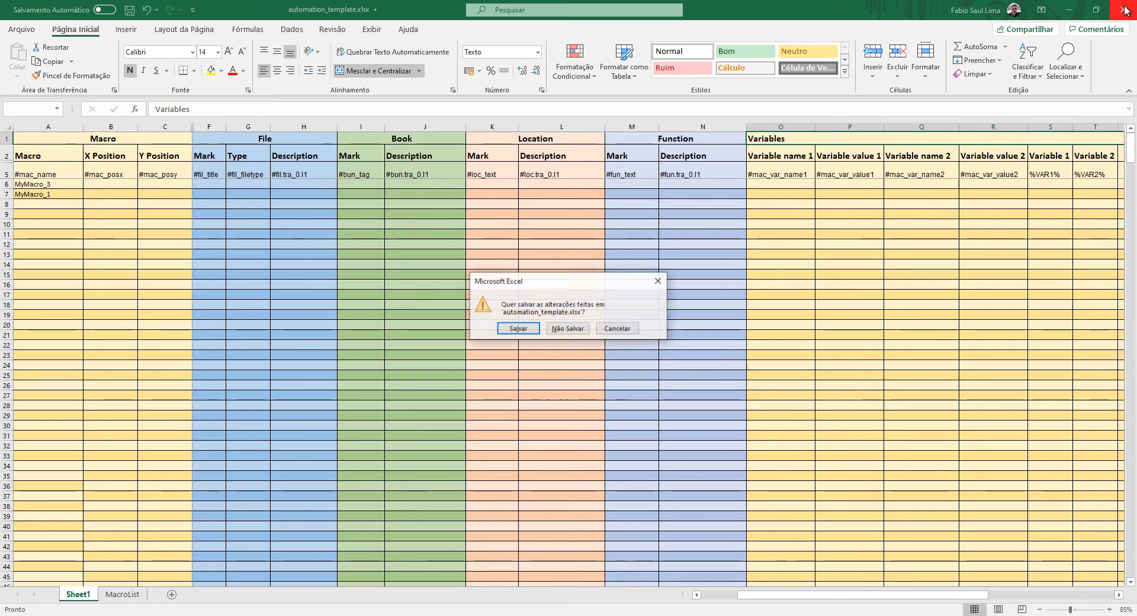
left_click(559, 333)
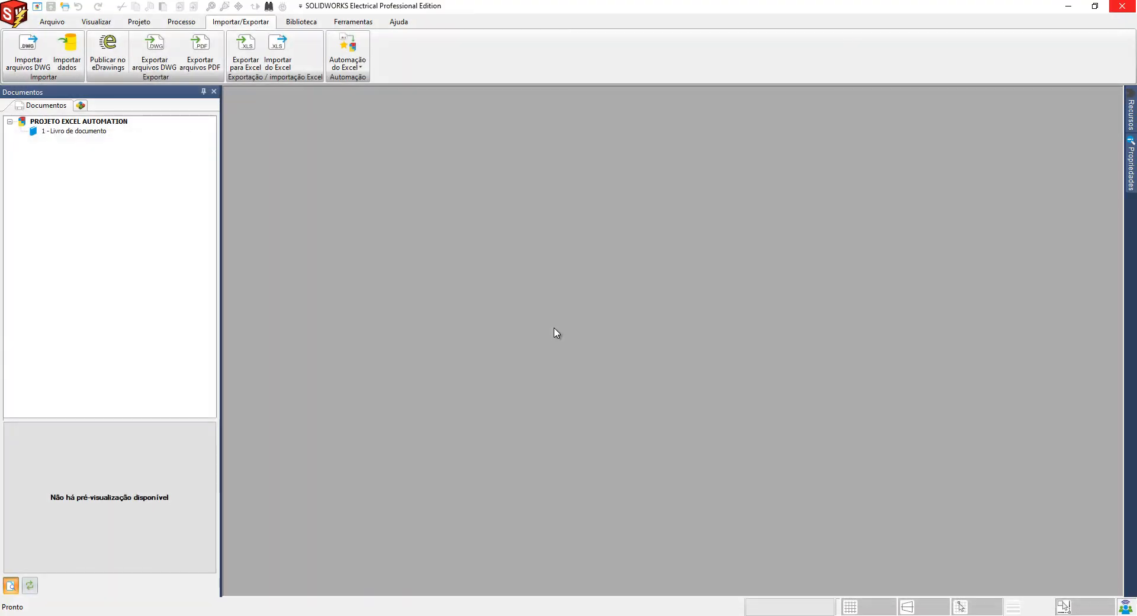
Start the Excel automation and view automation_template.xlsx in Excel from the file selection, closing the workbook again
left_click(353, 56)
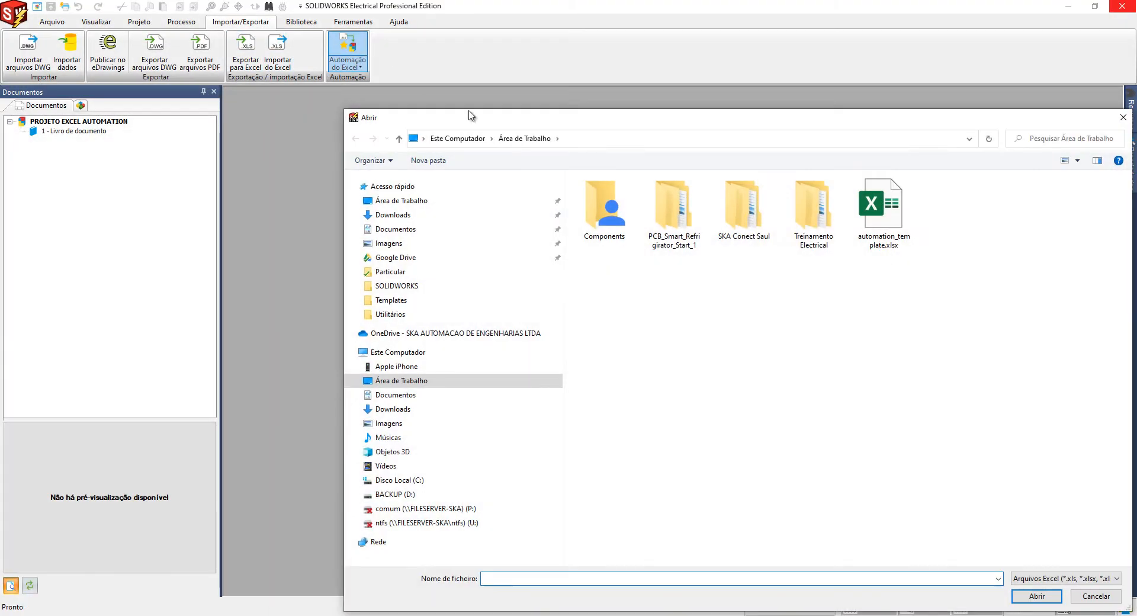
left_click(883, 208)
right_click(862, 200)
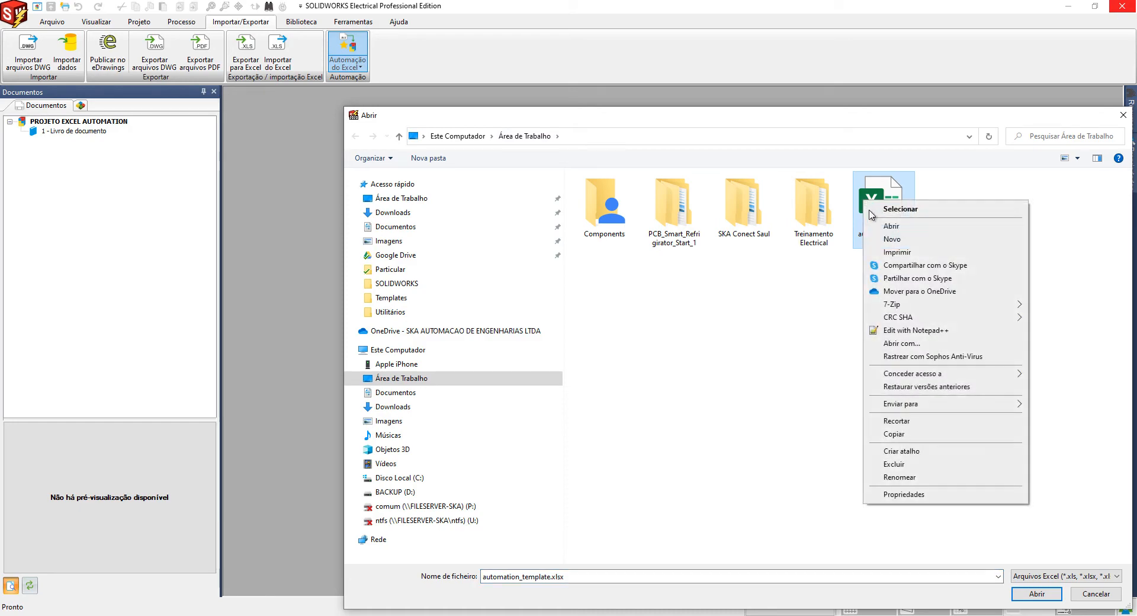
key("Escape")
double_click(866, 230)
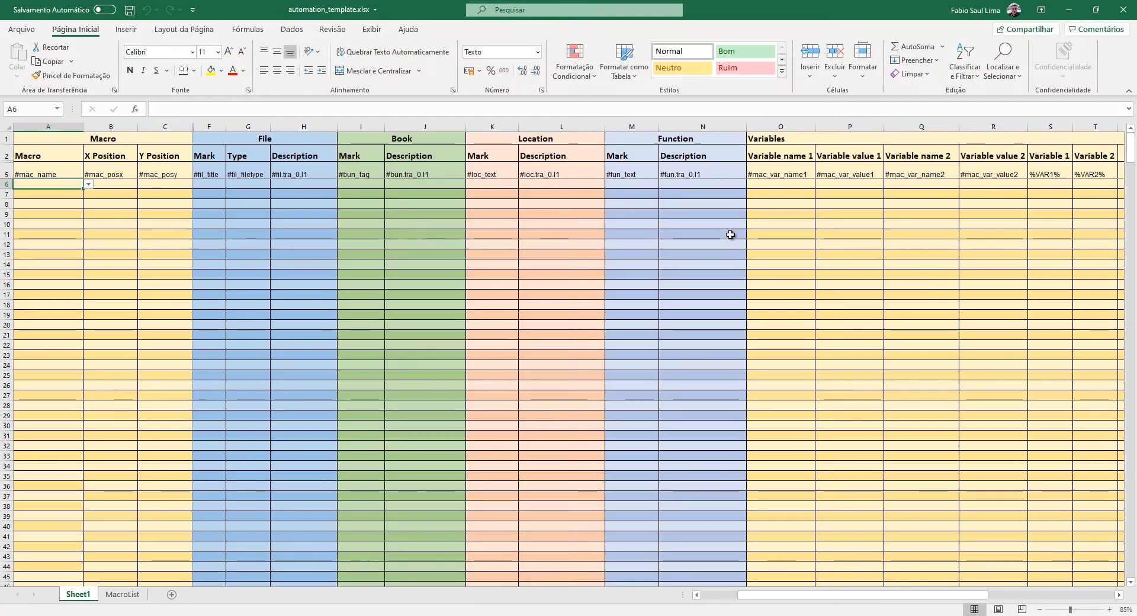
left_click(1124, 9)
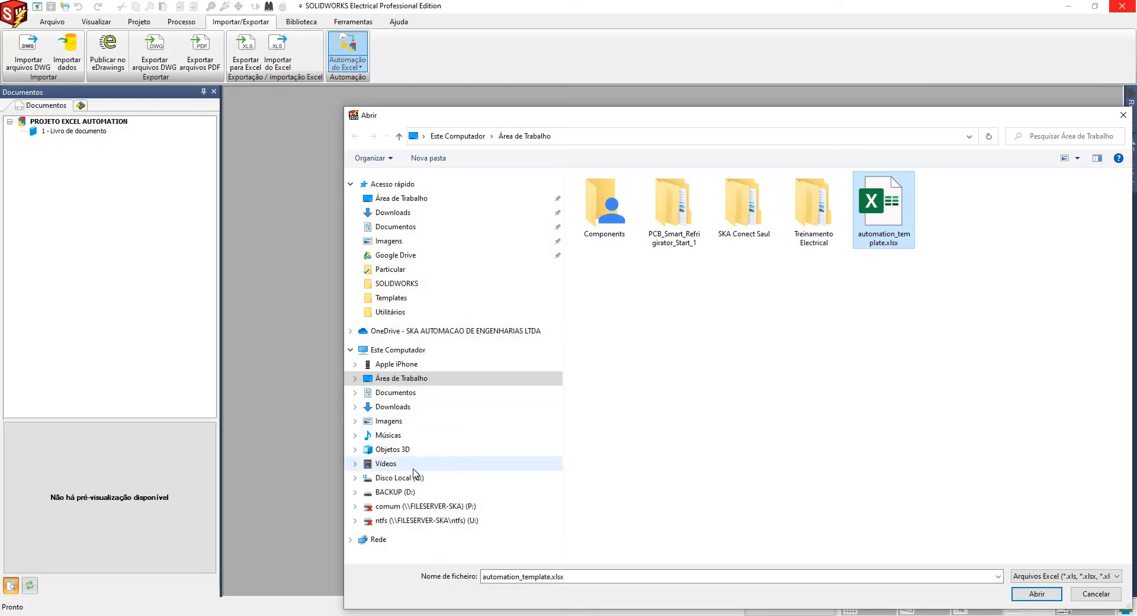
Browse to the personal folder on BACKUP (D:) and open Excel_Automation.xlsx for viewing in Excel
left_click(386, 493)
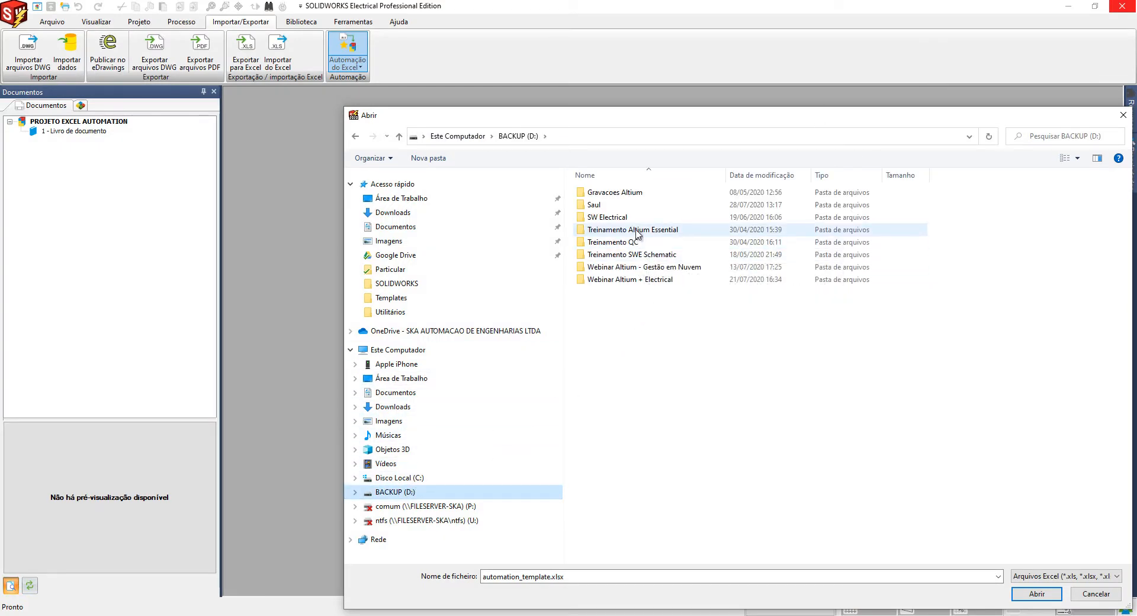
double_click(629, 209)
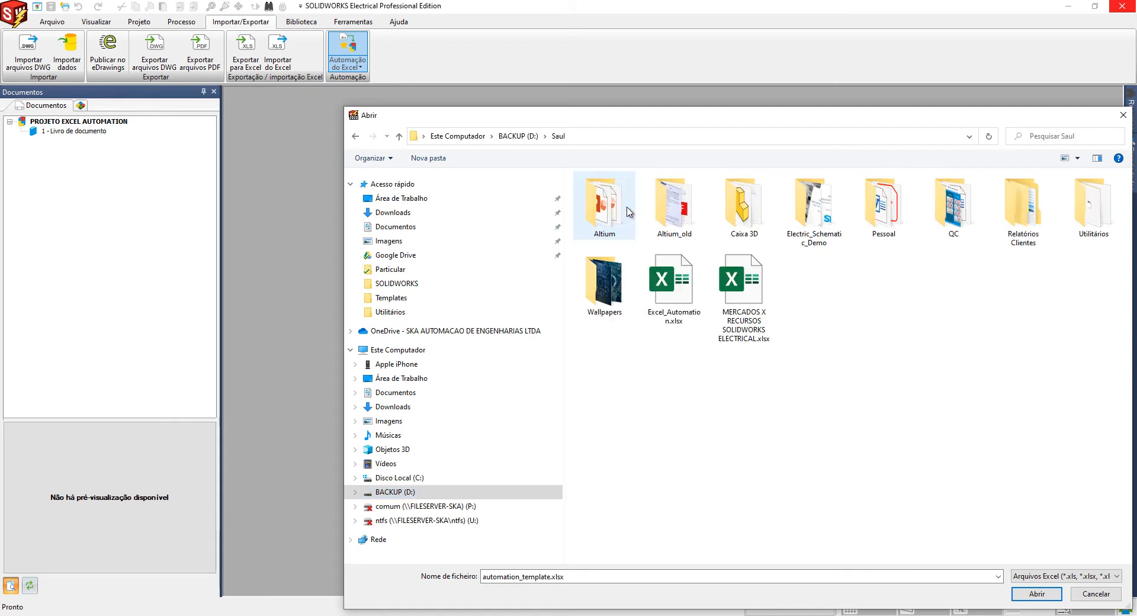
left_click(676, 283)
right_click(680, 286)
left_click(707, 311)
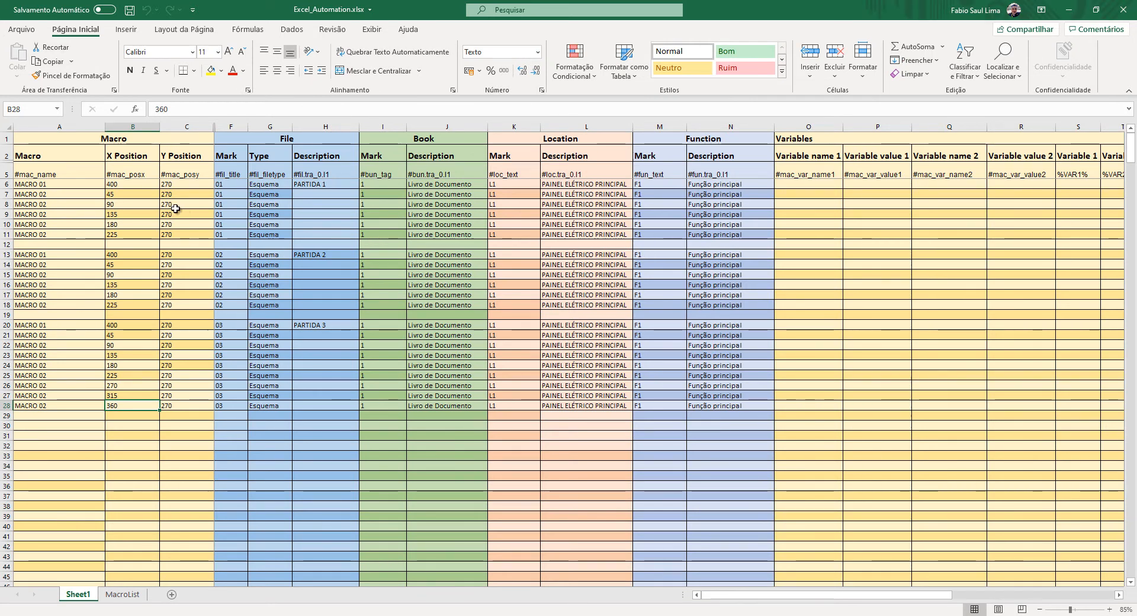
Examine the macro choices offered in cell A6 and the macro names on the MacroList sheet, and return to Sheet1
left_click(74, 182)
left_click(111, 184)
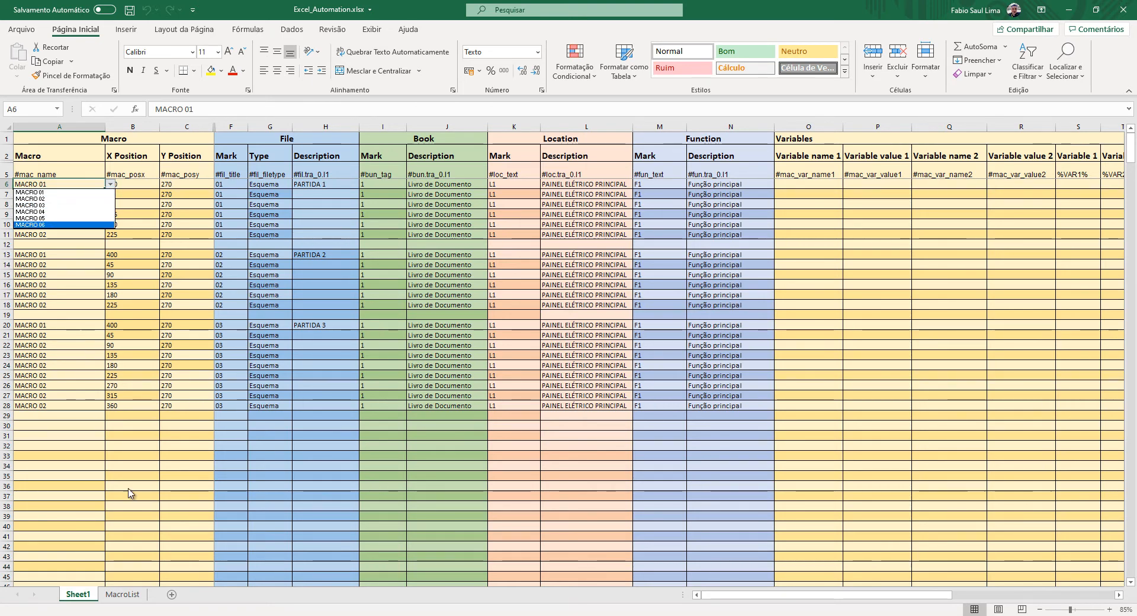
left_click(122, 594)
left_click(123, 595)
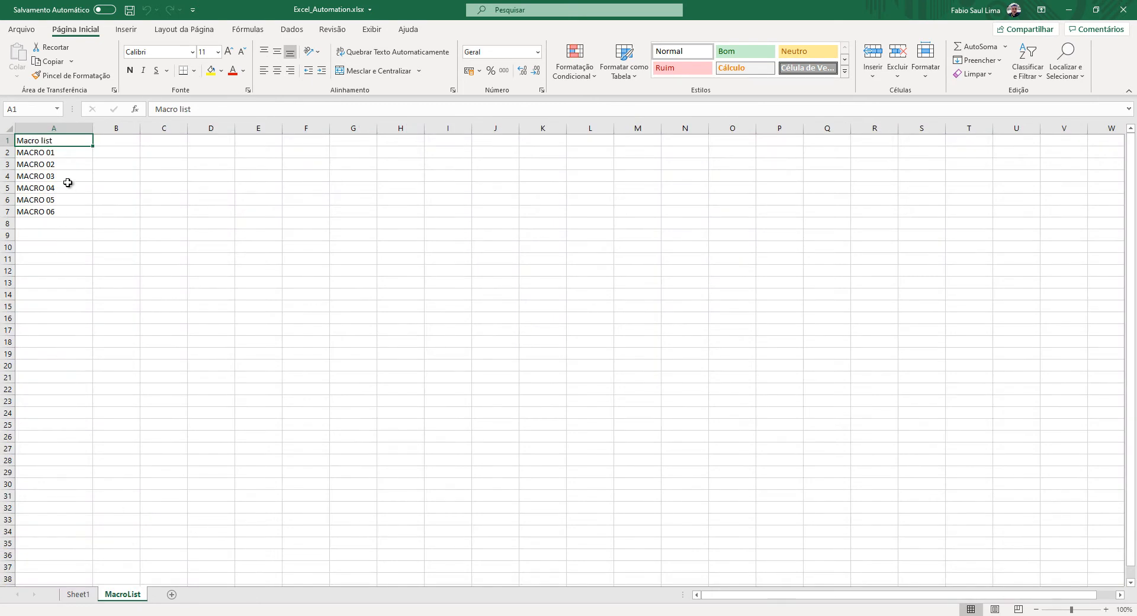
left_click(83, 595)
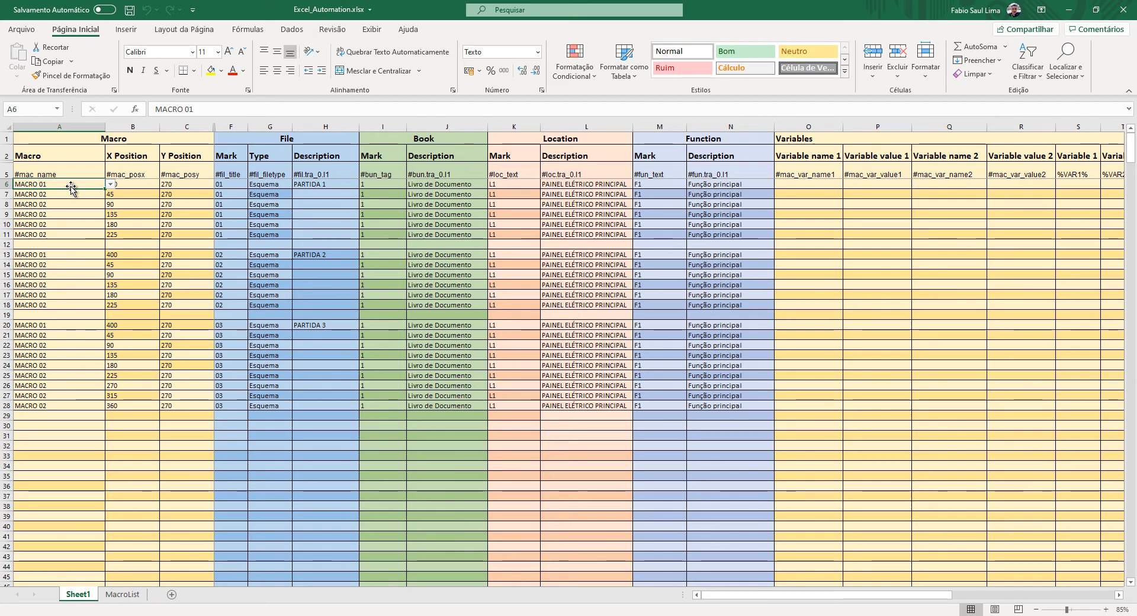
Examine the position, File and Variables columns of Excel_Automation.xlsx, and close the workbook without saving
left_click(129, 185)
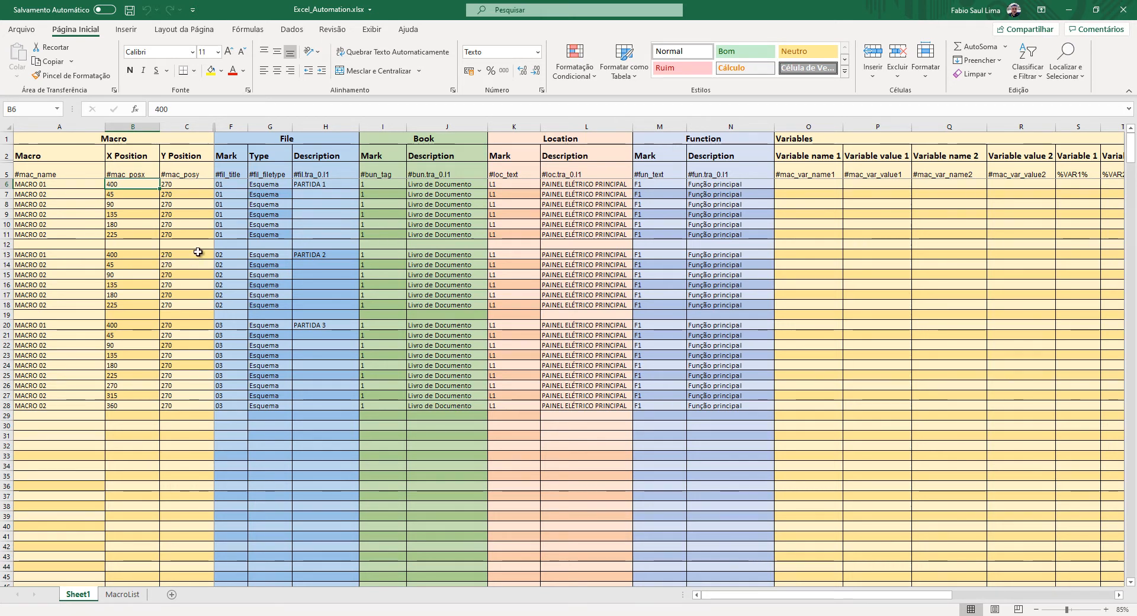
left_click(280, 138)
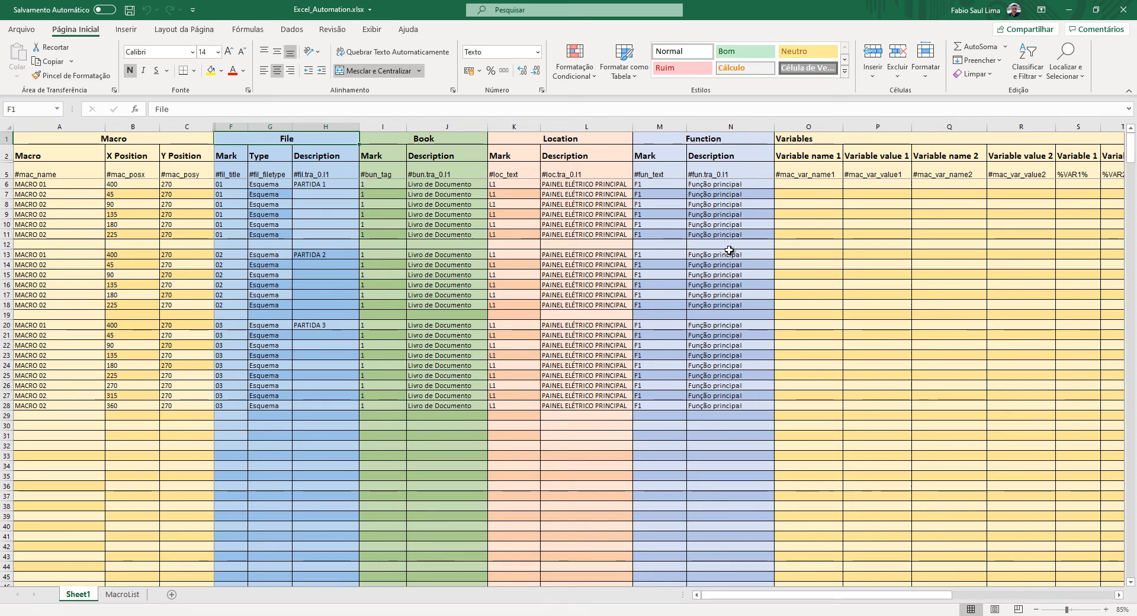
left_click_drag(853, 595, 973, 610)
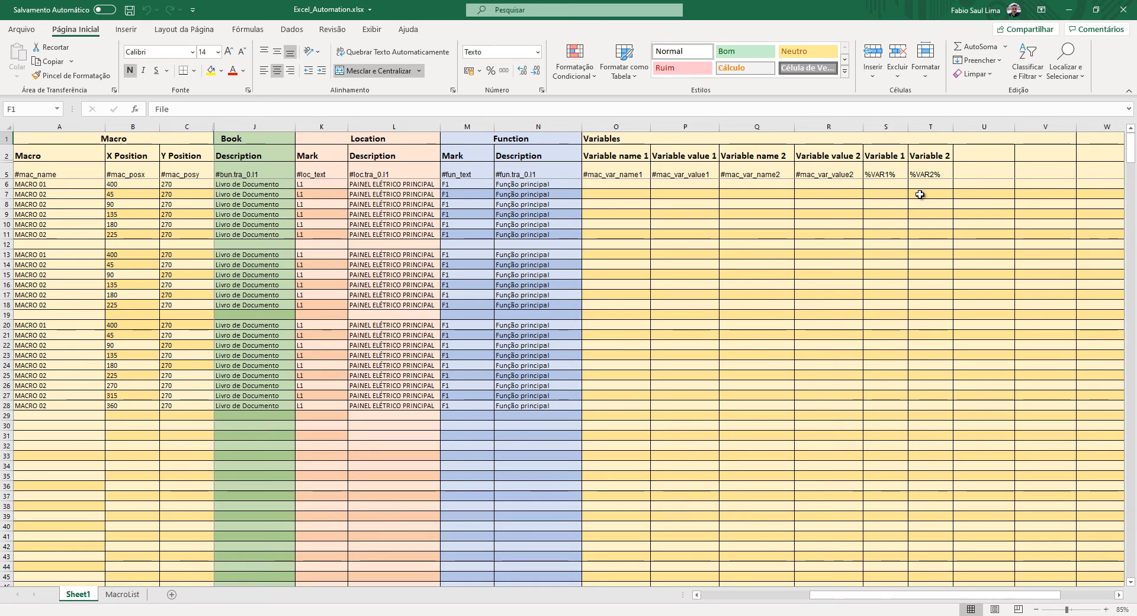
left_click_drag(938, 595, 846, 601)
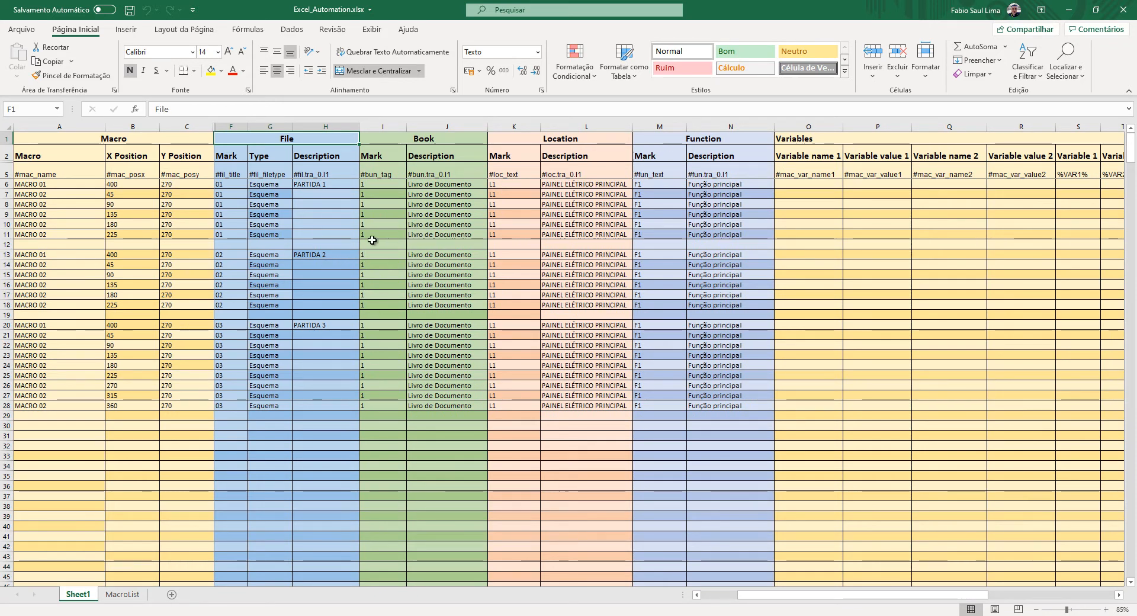
left_click(1124, 10)
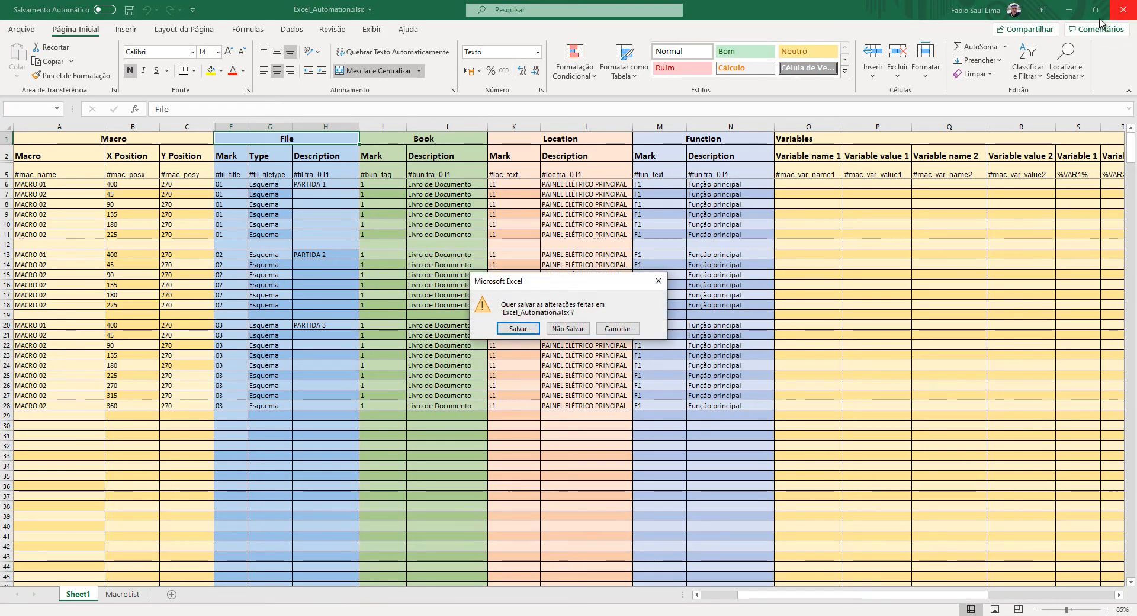
left_click(553, 334)
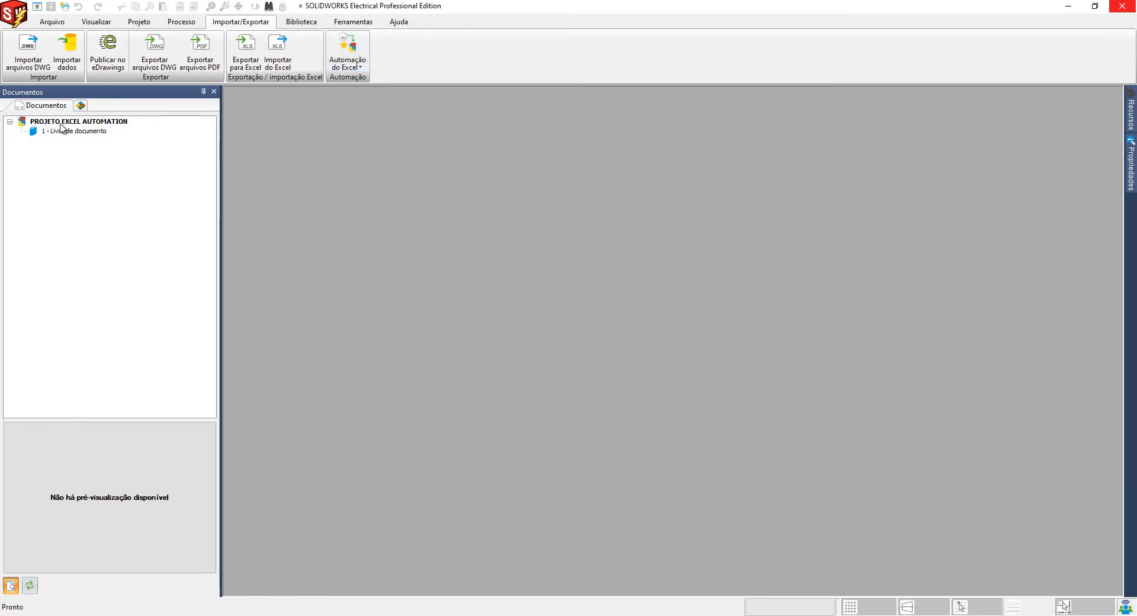
Run the Excel automation on the document book with Excel_Automation.xlsx from the personal folder on BACKUP (D:), and dismiss the process summary
left_click(76, 132)
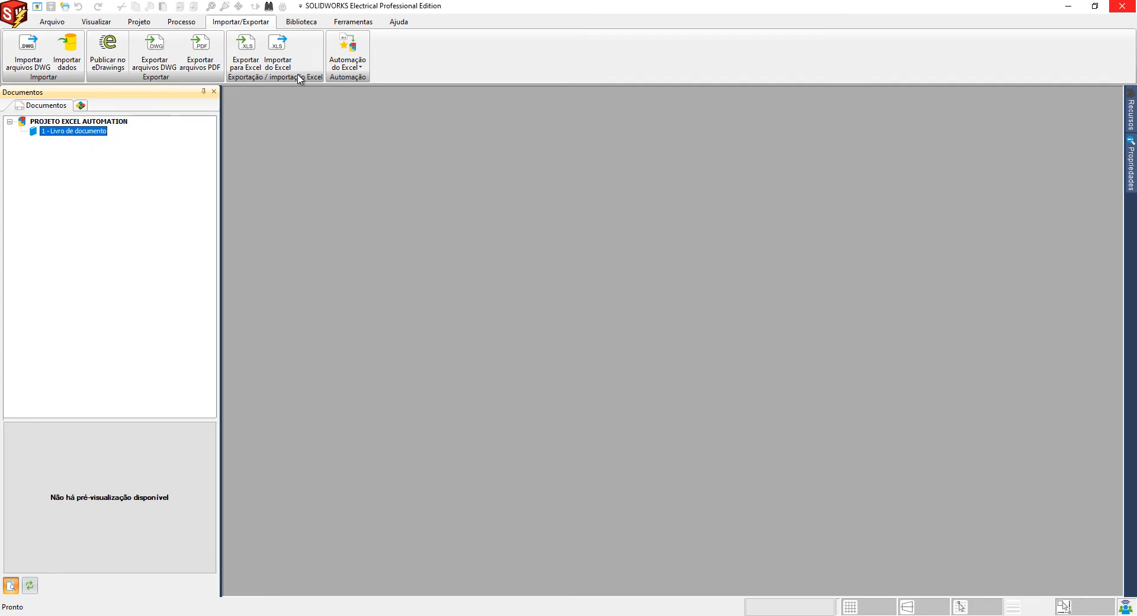
left_click(354, 50)
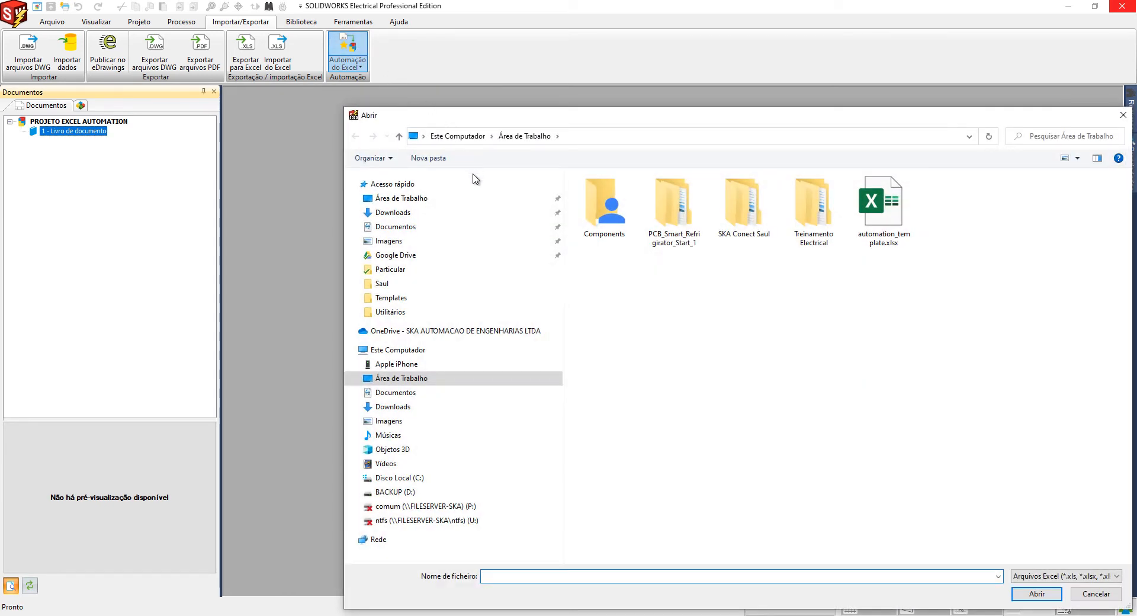
left_click(432, 492)
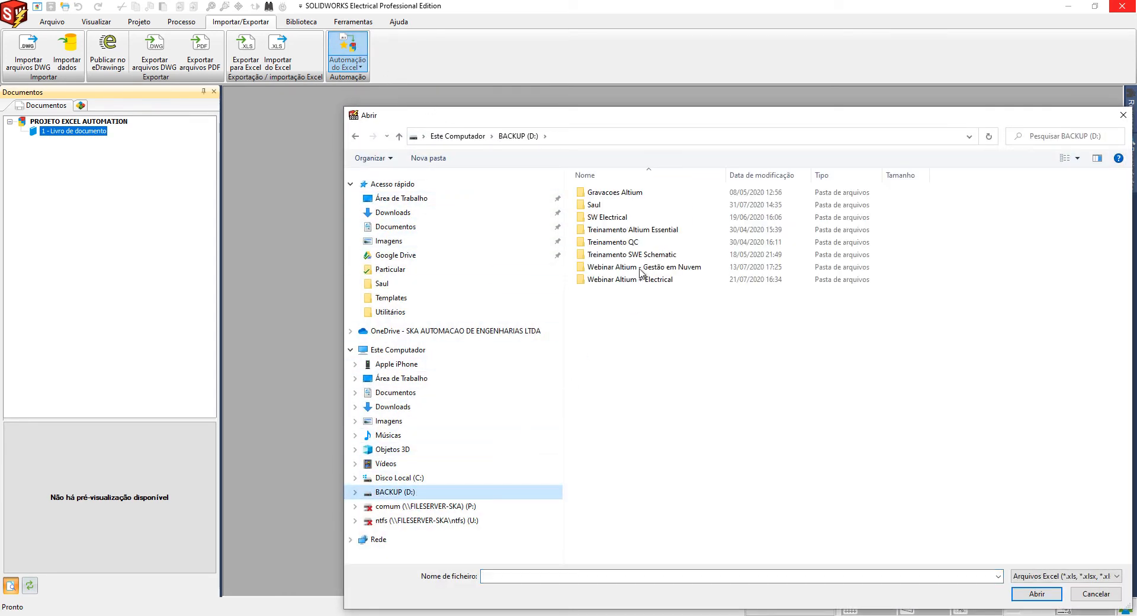
double_click(616, 204)
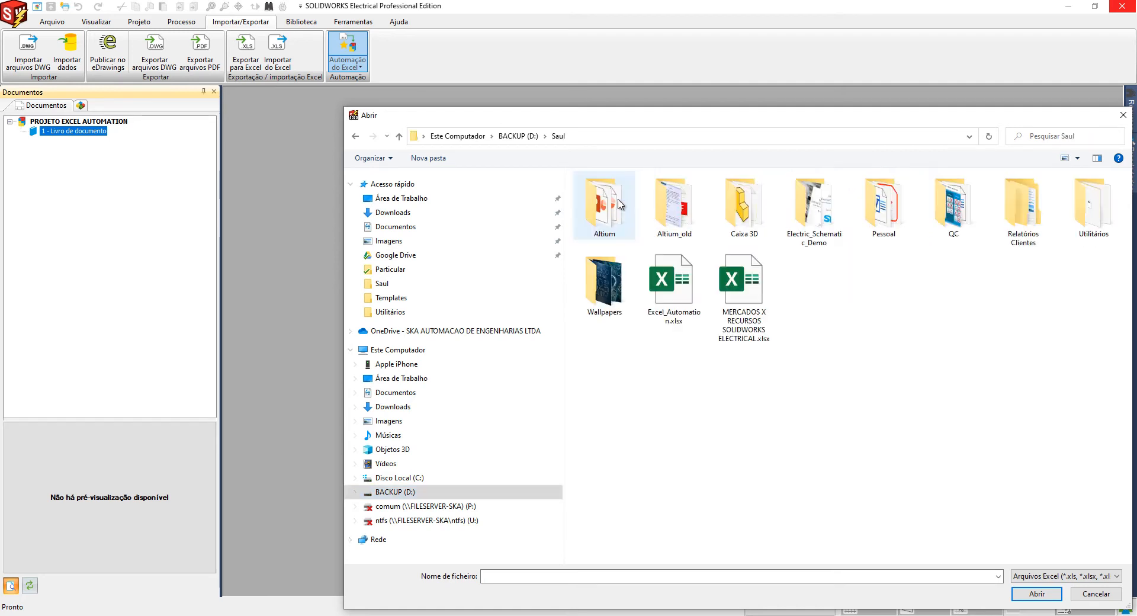
left_click(669, 289)
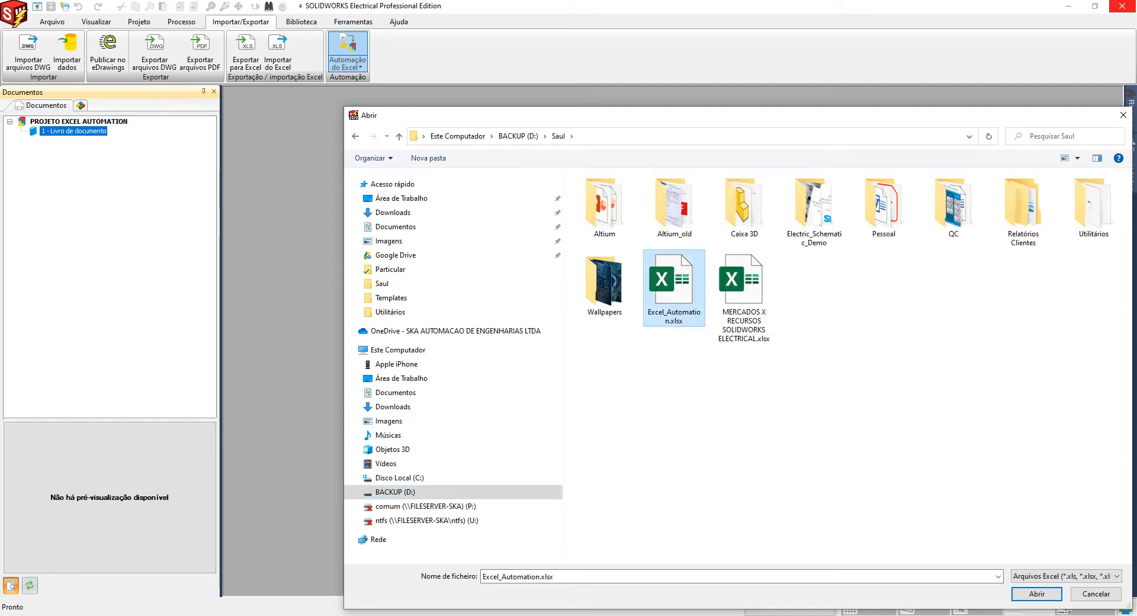
left_click(1050, 594)
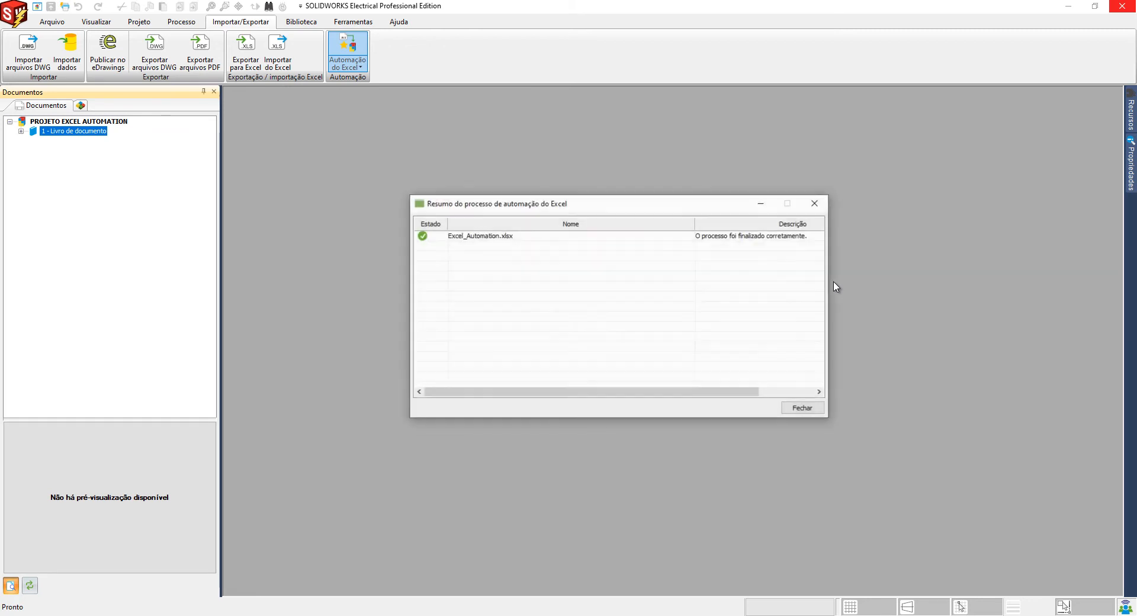
left_click(801, 409)
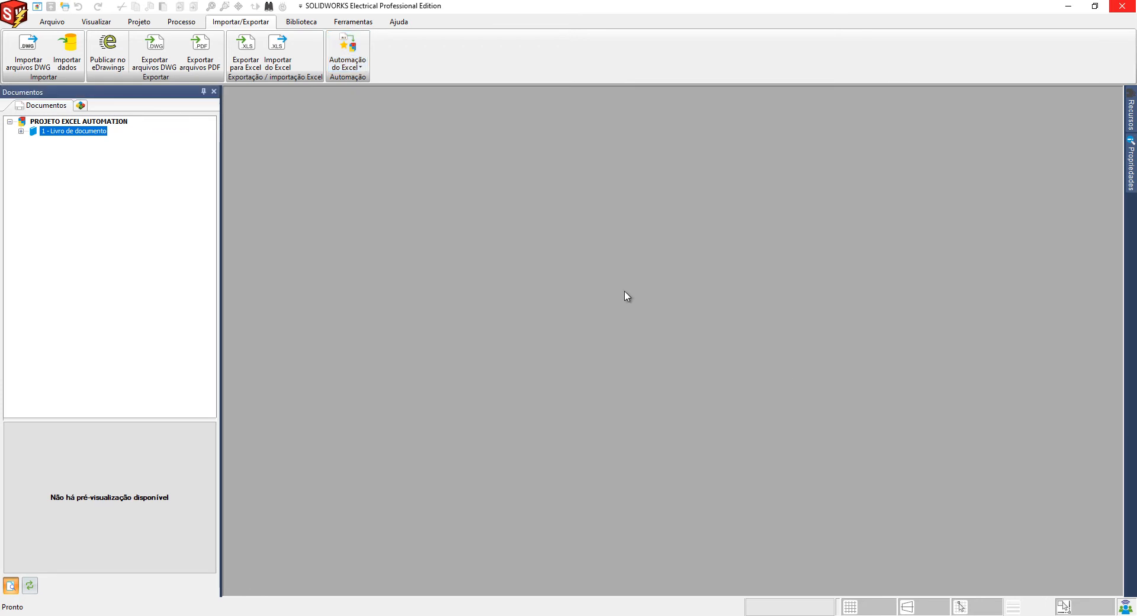
Expand the document book and open the generated drawings 01 - PARTIDA 1, 02 - PARTIDA 2 and 03 - PARTIDA 3 for review
left_click(21, 131)
left_click(67, 140)
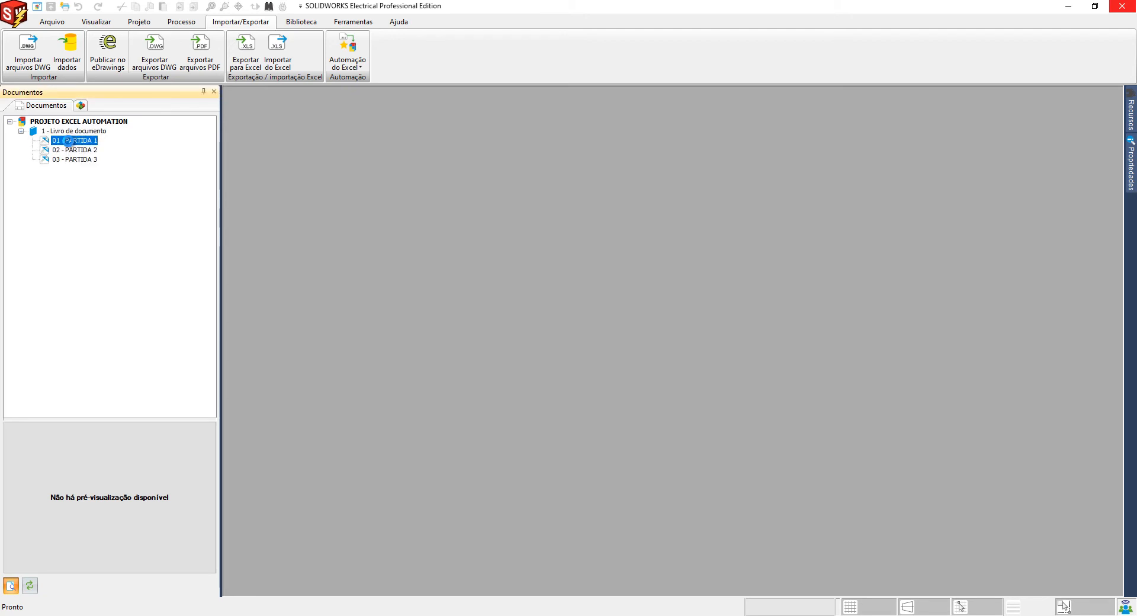
double_click(67, 141)
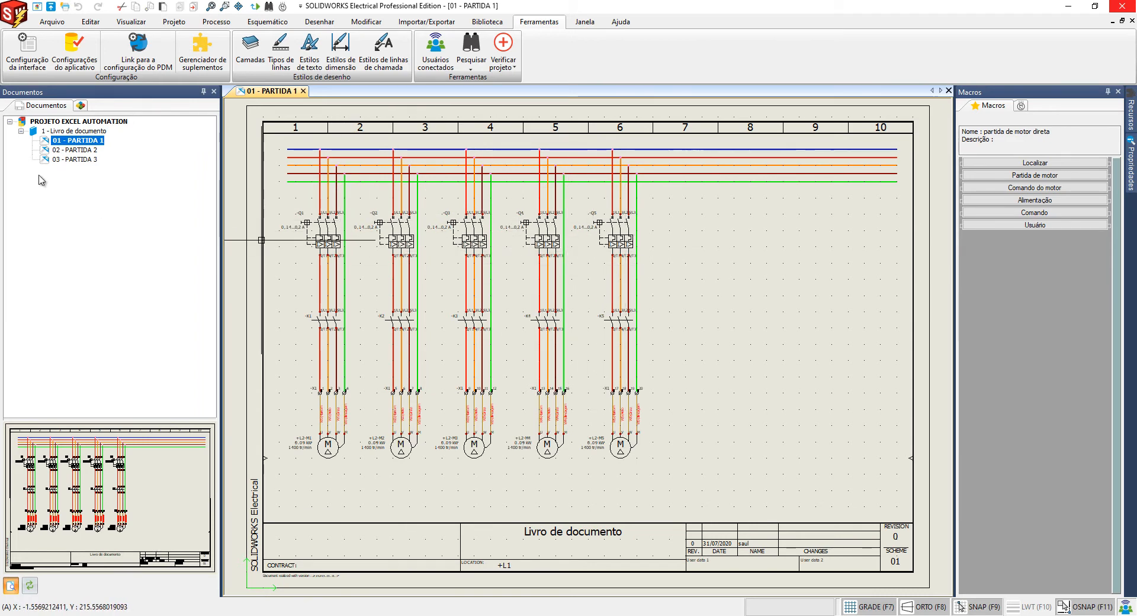
double_click(81, 150)
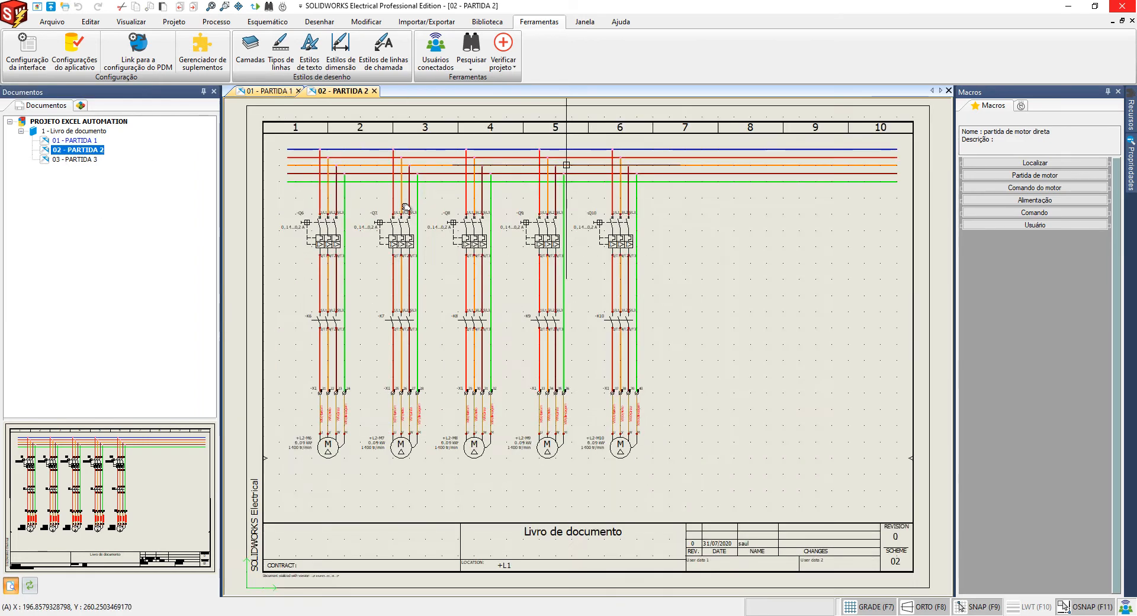
double_click(88, 160)
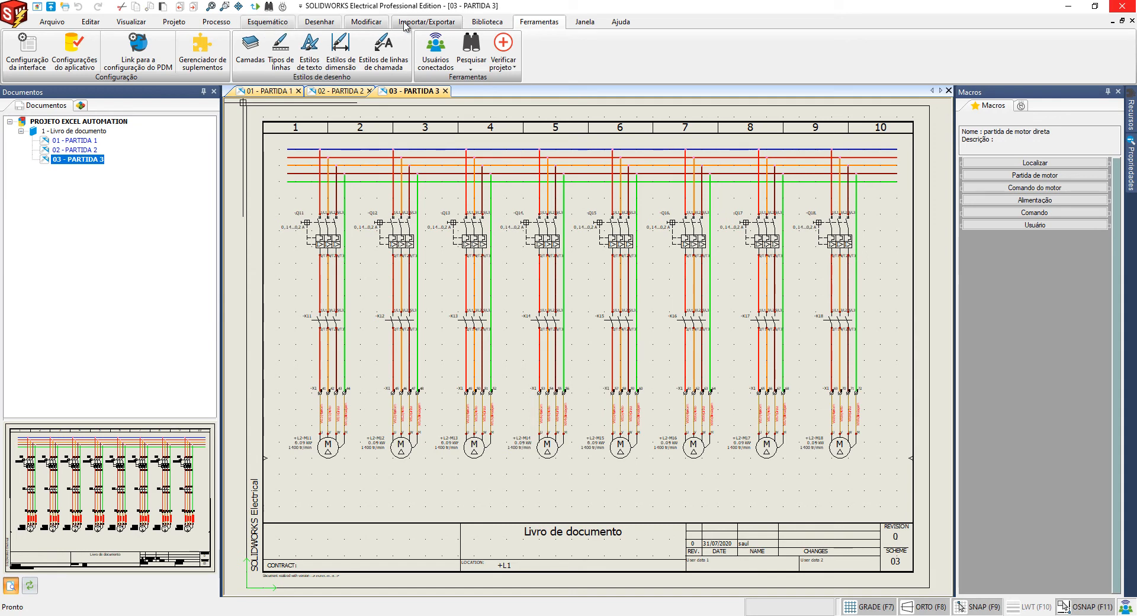
Review the project reports for materials grouped by manufacturer, widening its Tag column, and wires by line style, and close the report manager
left_click(174, 22)
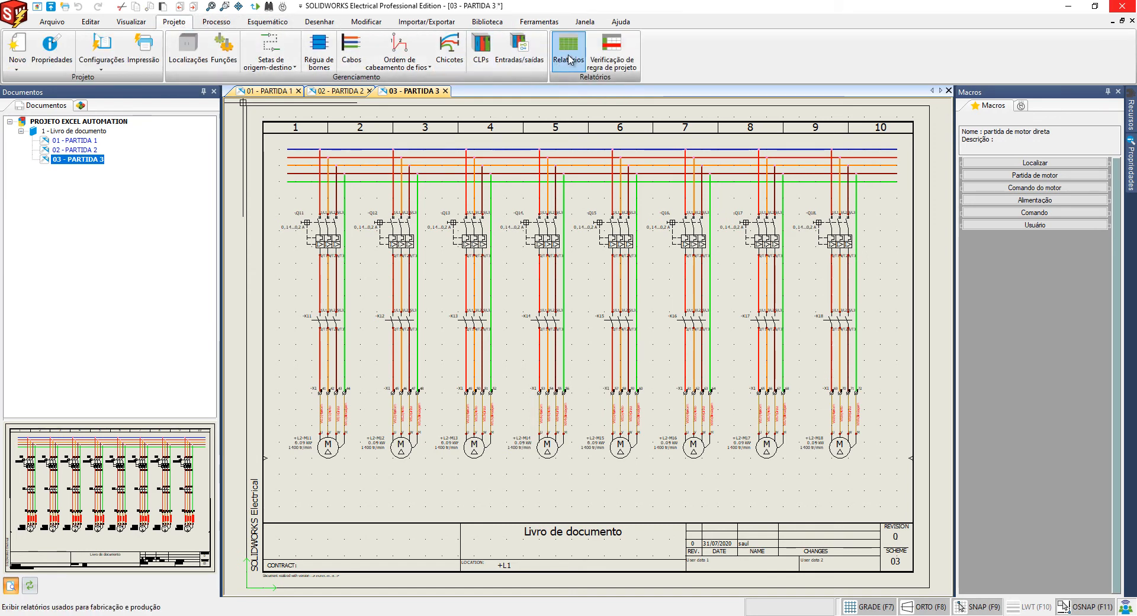
left_click(568, 54)
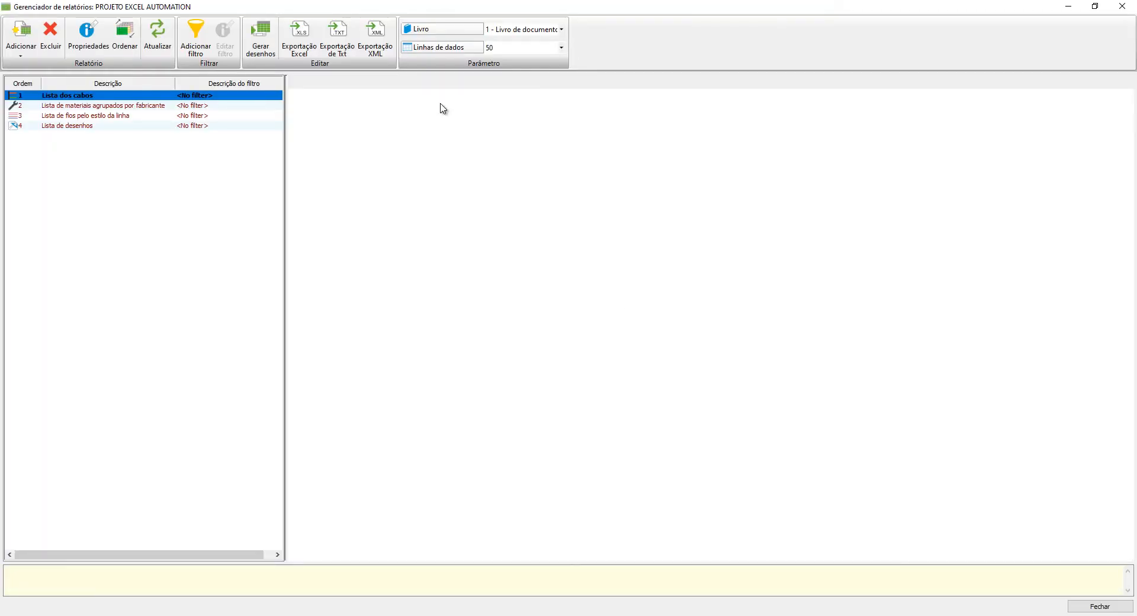
left_click(90, 105)
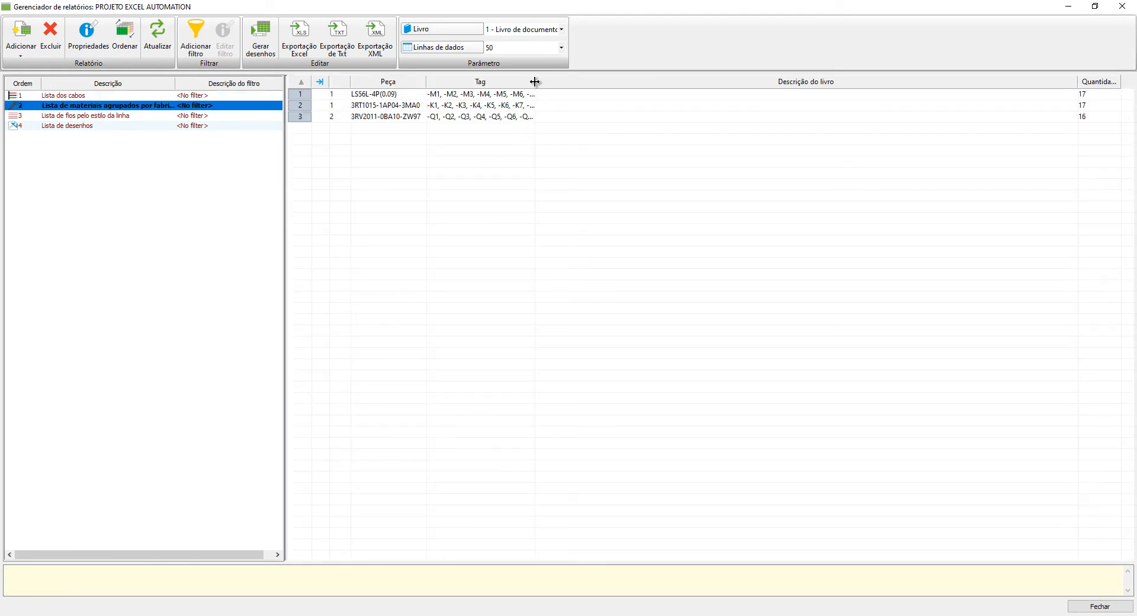
left_click_drag(535, 82, 619, 86)
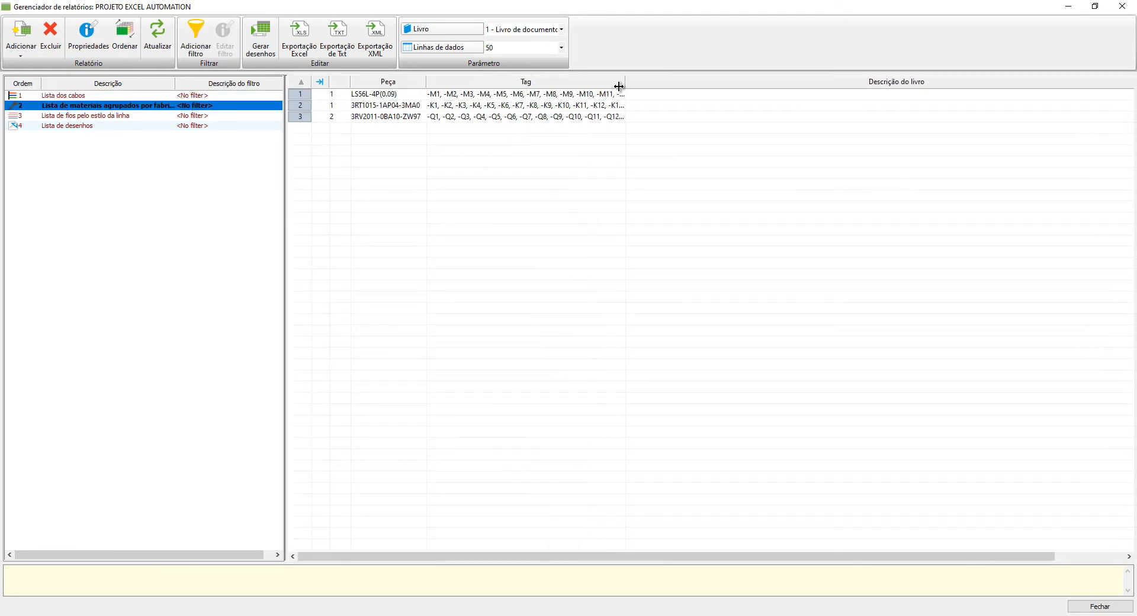
left_click(127, 117)
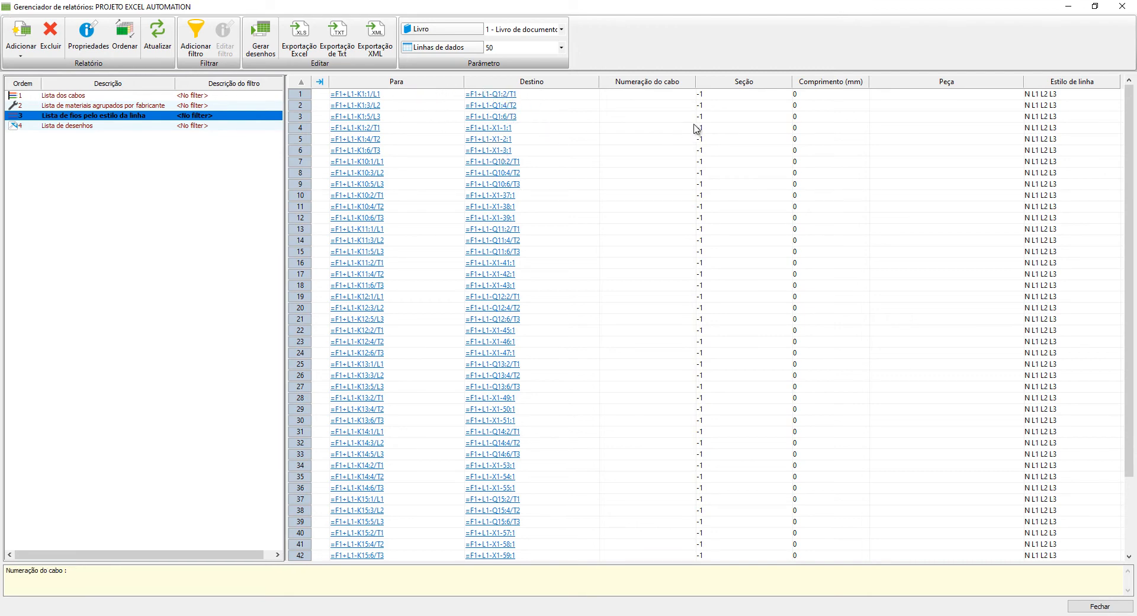
key("Escape")
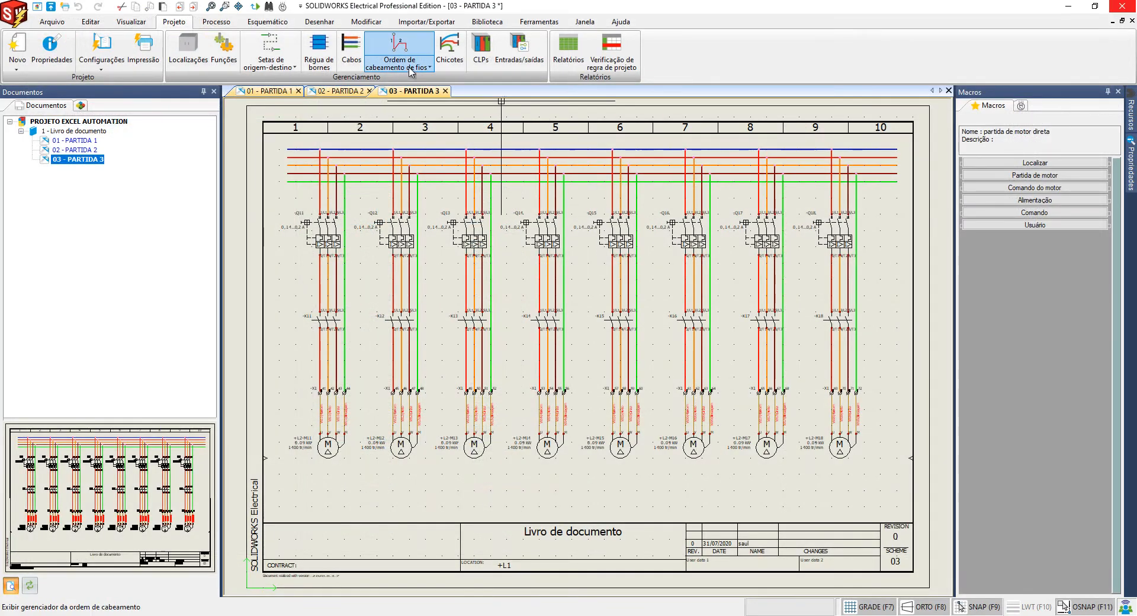
Number the project's new wires and check the wire numbers on the PARTIDA 2 and PARTIDA 1 drawings
left_click(215, 25)
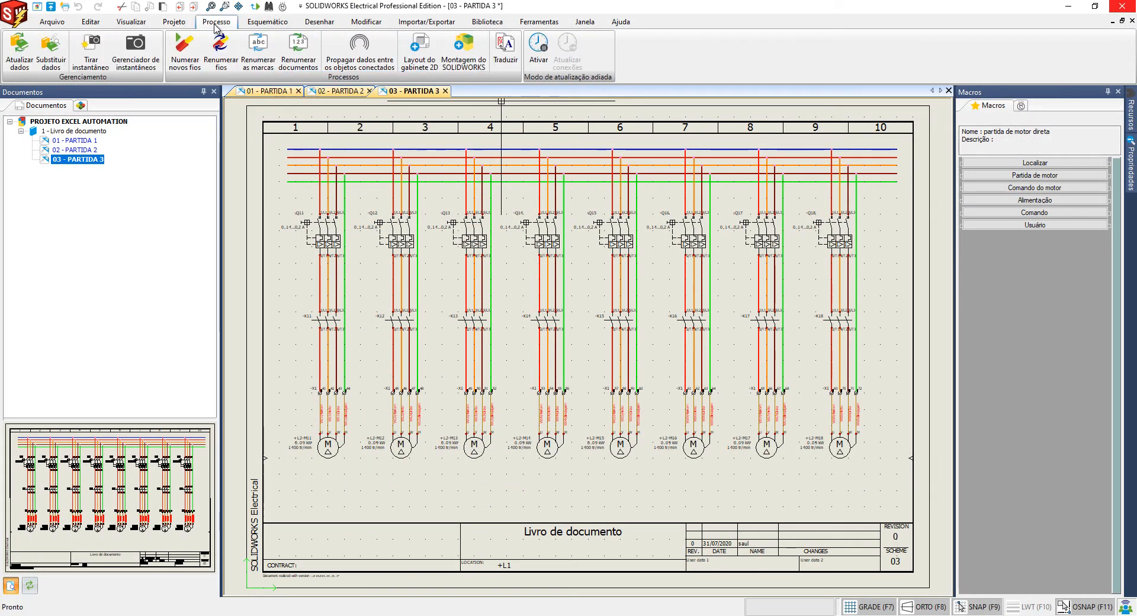
left_click(186, 54)
left_click(593, 340)
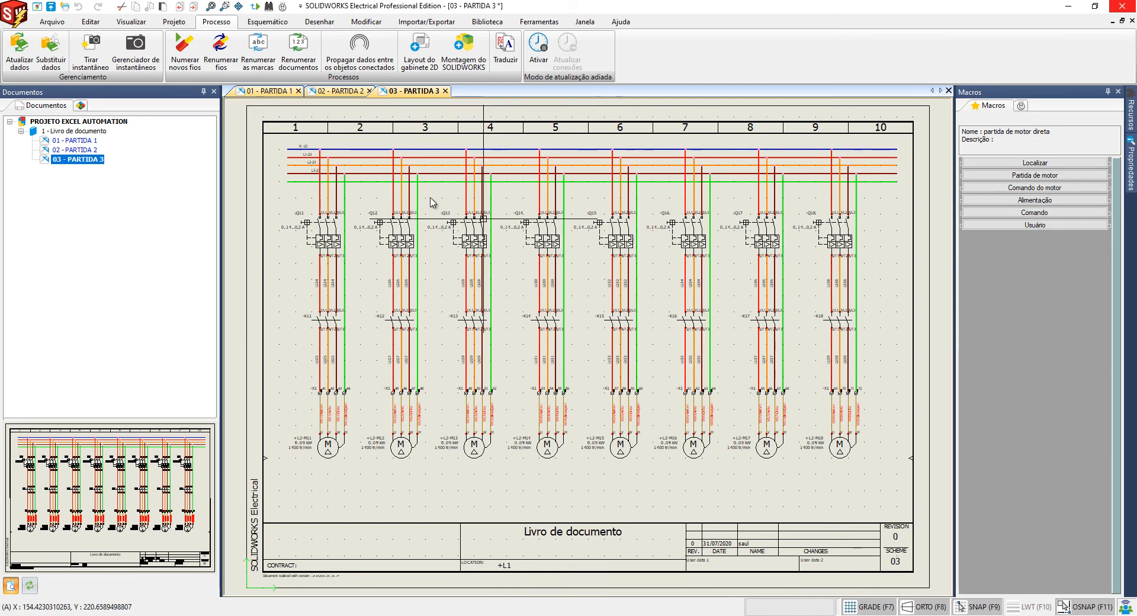
left_click(321, 92)
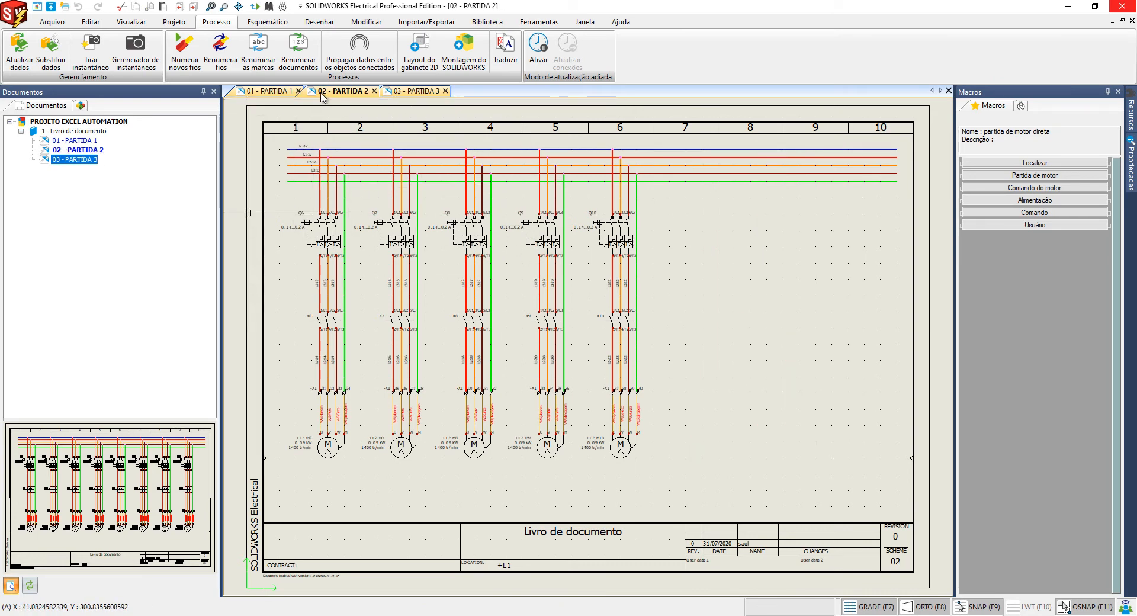
left_click(263, 93)
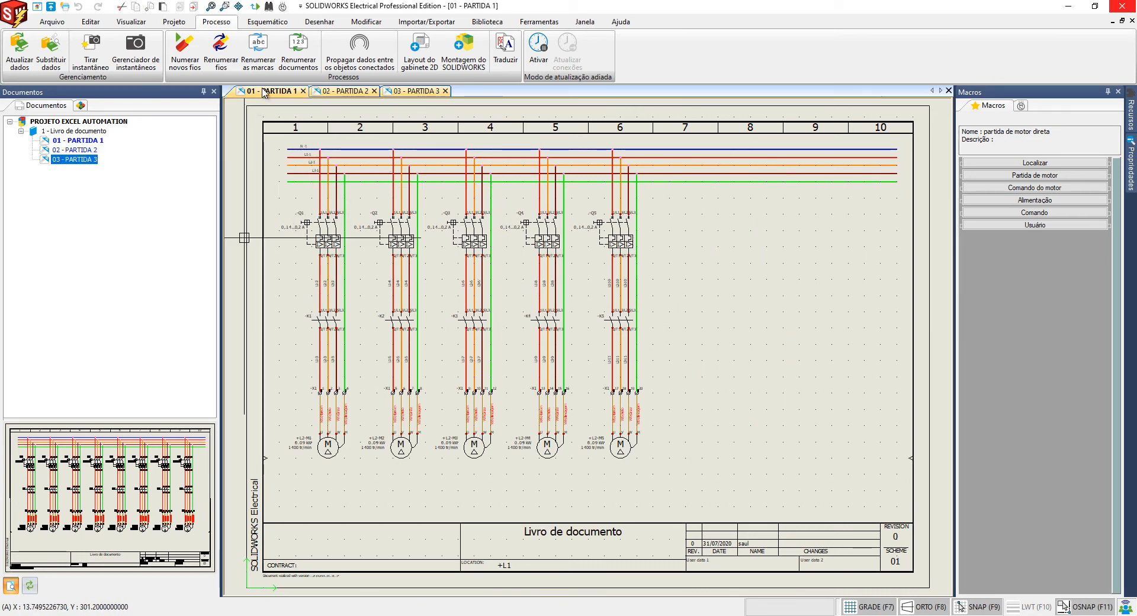
Open the origin-destination manager with PARTIDA 1 as the first drawing and PARTIDA 2 as the second
left_click(265, 22)
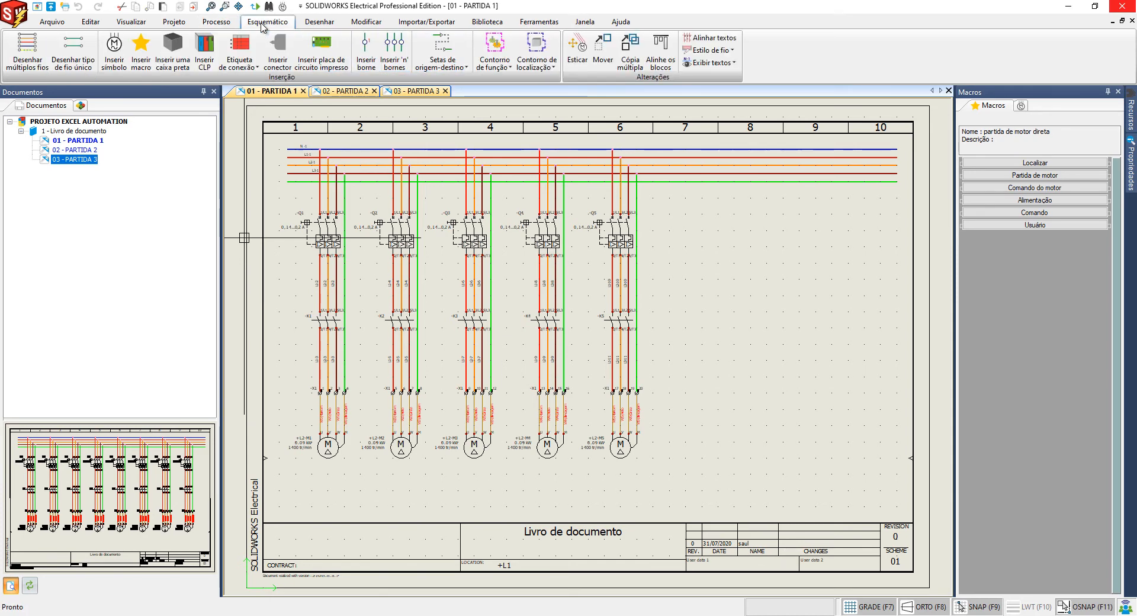
left_click(443, 47)
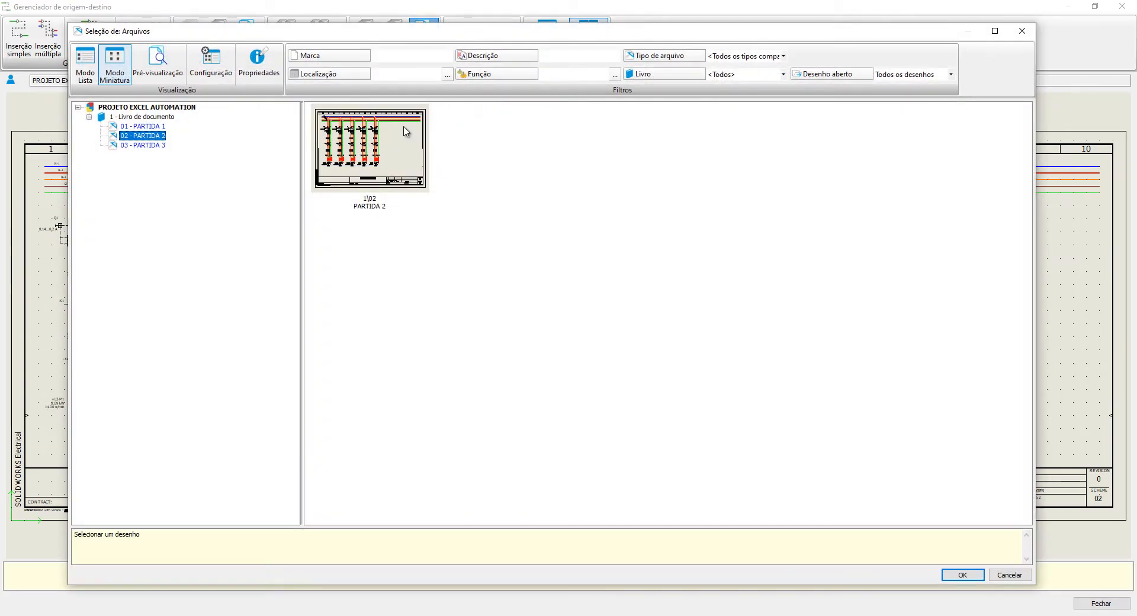
double_click(406, 132)
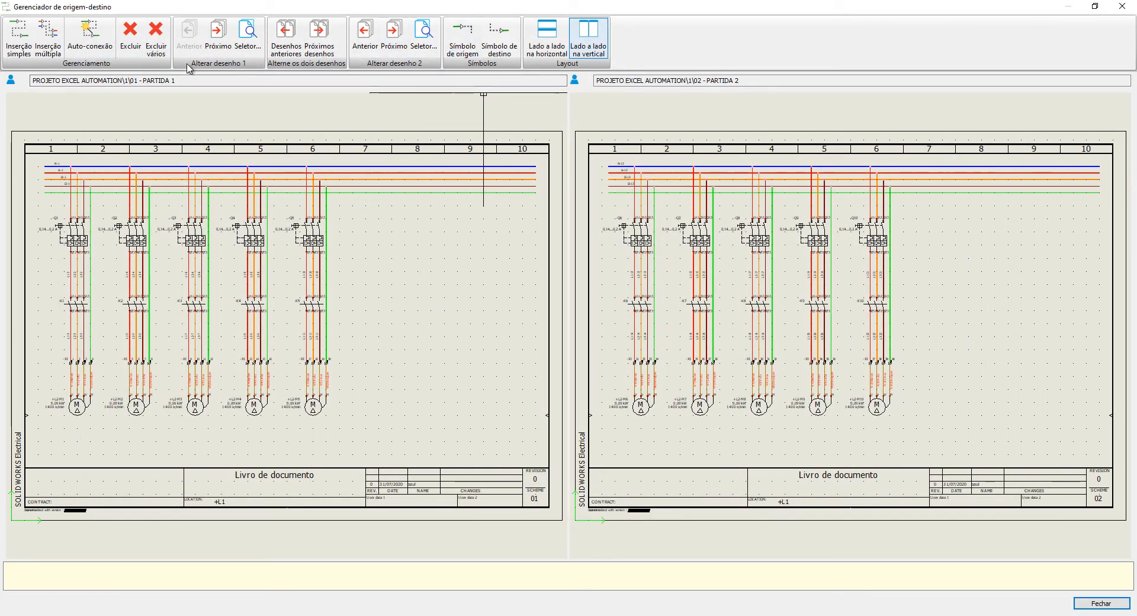
Link the five supply wires of PARTIDA 1 to the matching wires of PARTIDA 2 with single origin-destination insertion
left_click(18, 34)
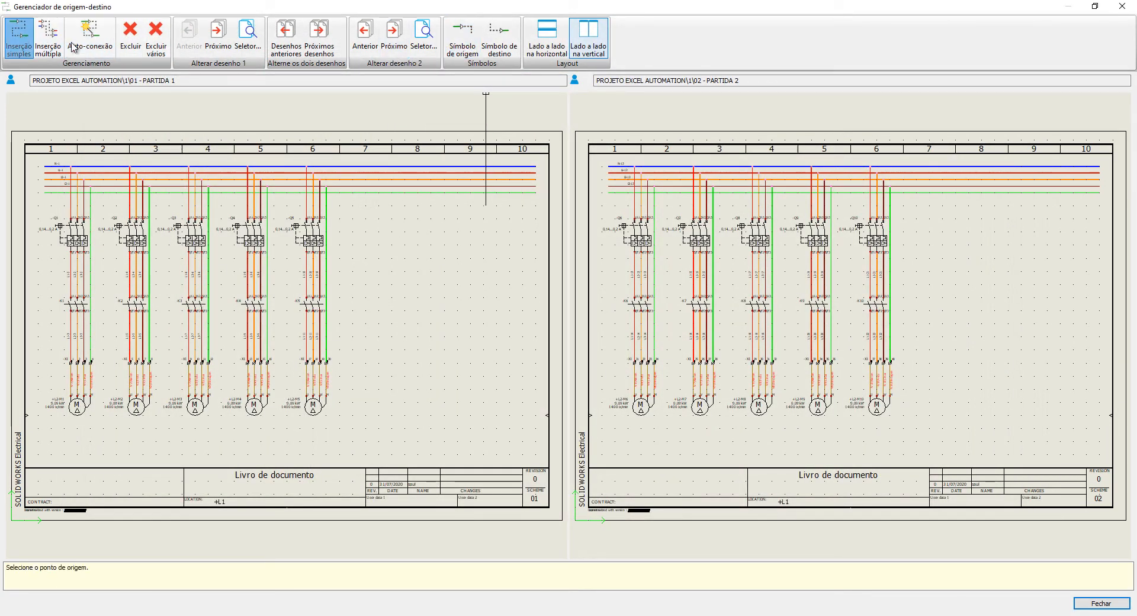
left_click(536, 166)
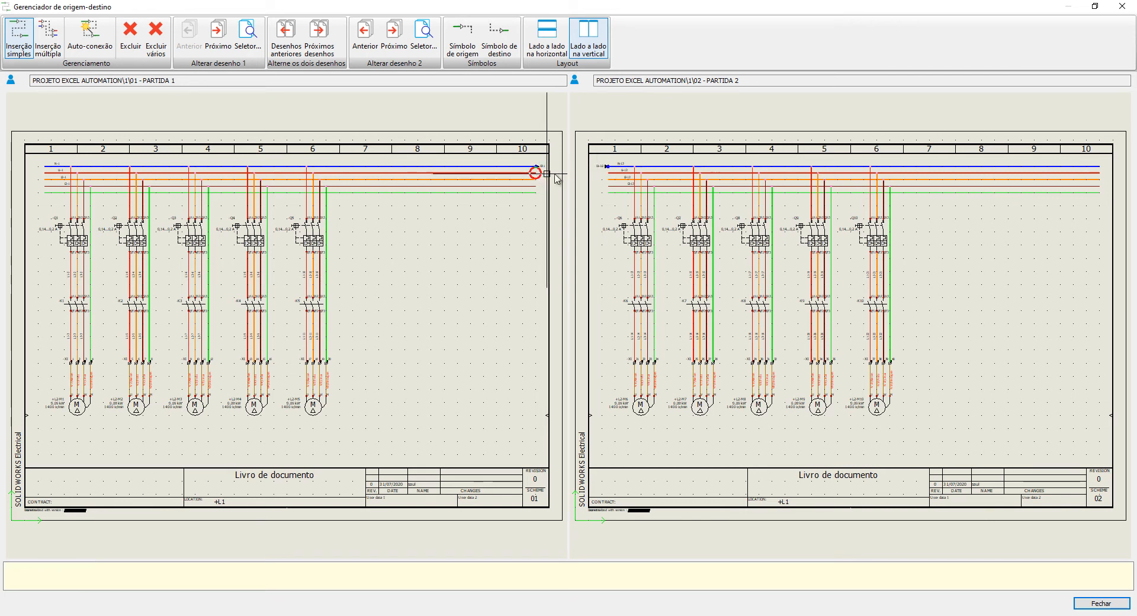
left_click(605, 176)
left_click(603, 177)
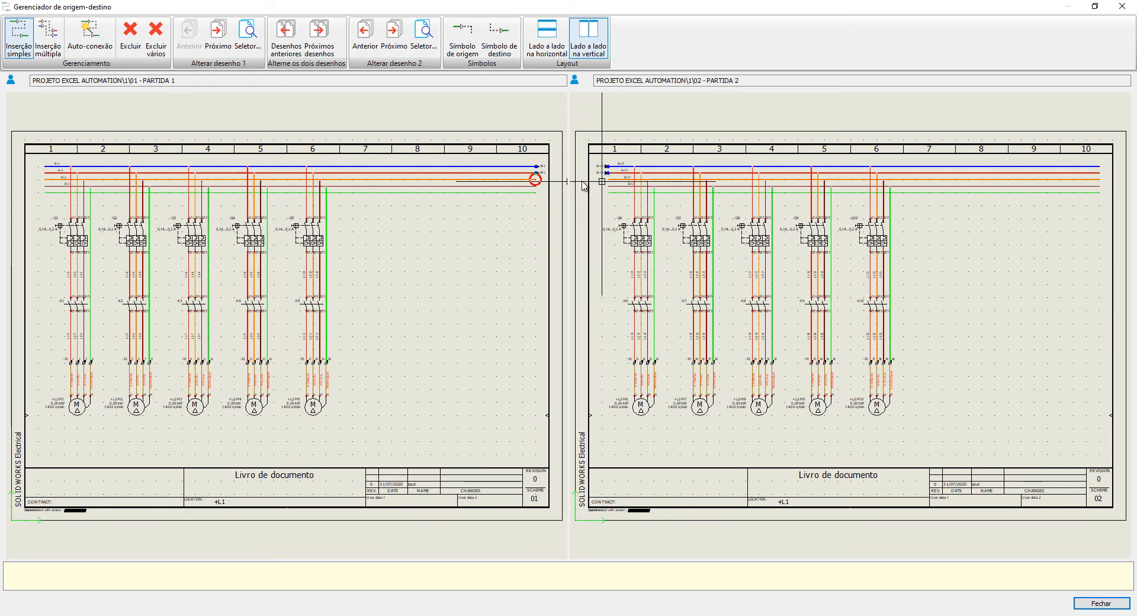
left_click(603, 181)
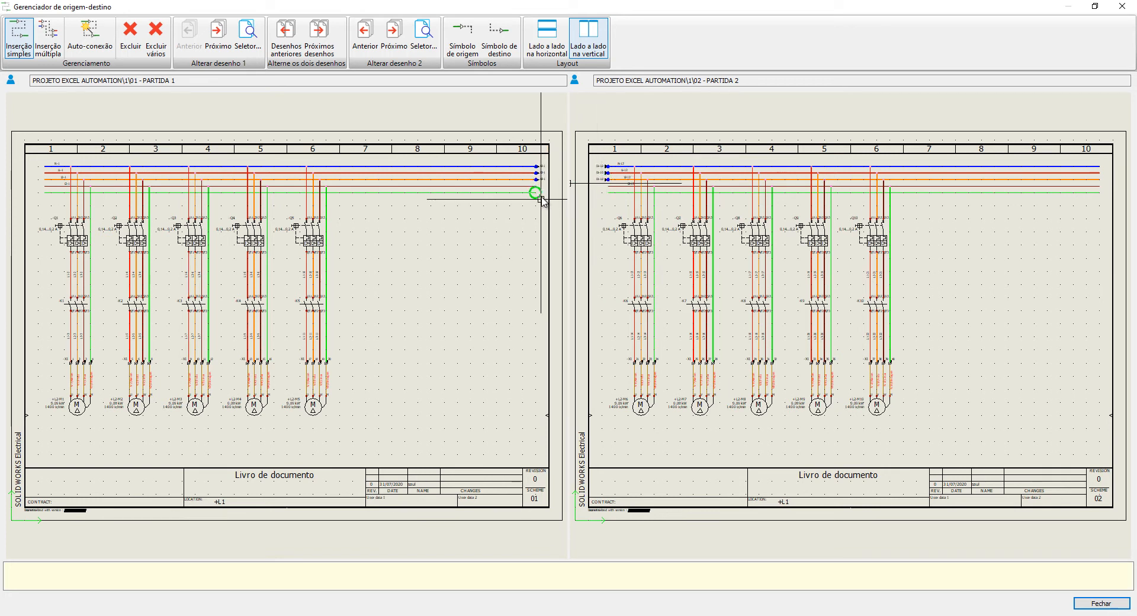
left_click(536, 187)
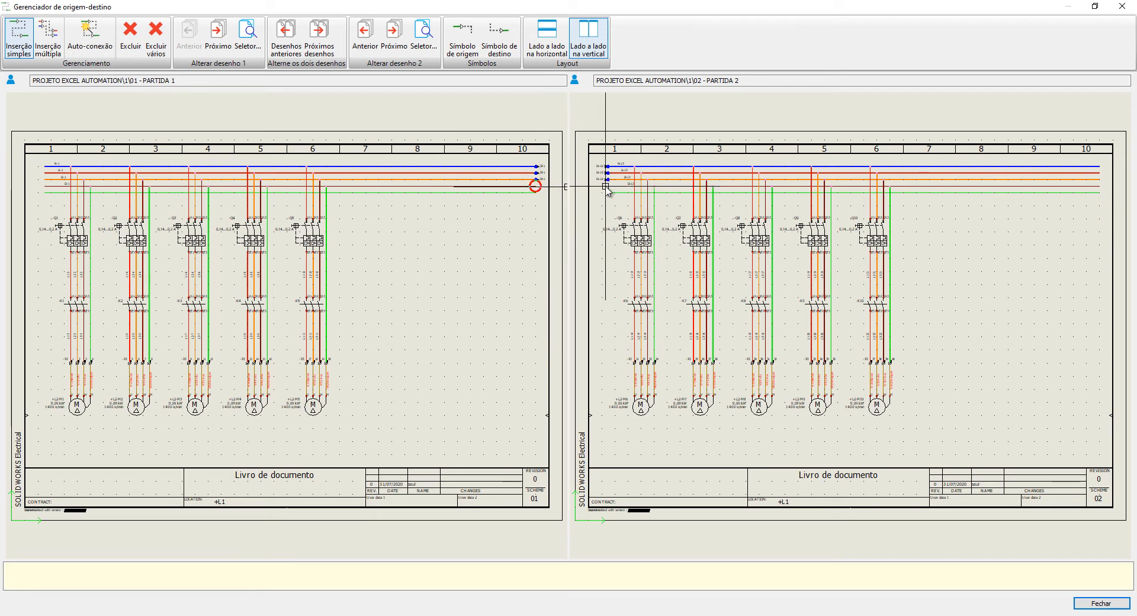
left_click(534, 192)
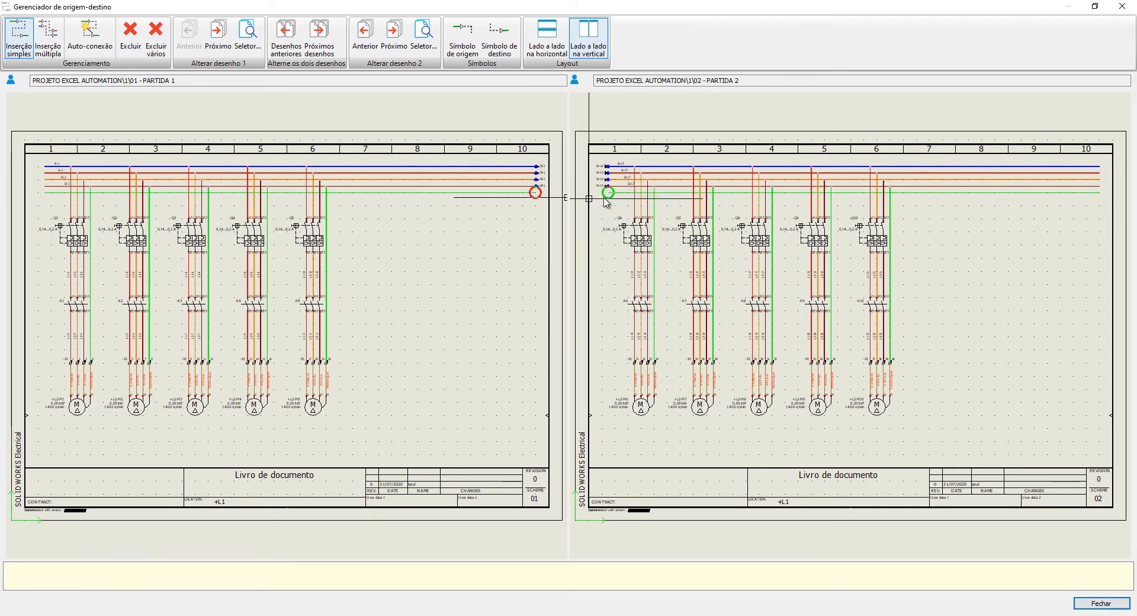
left_click(607, 194)
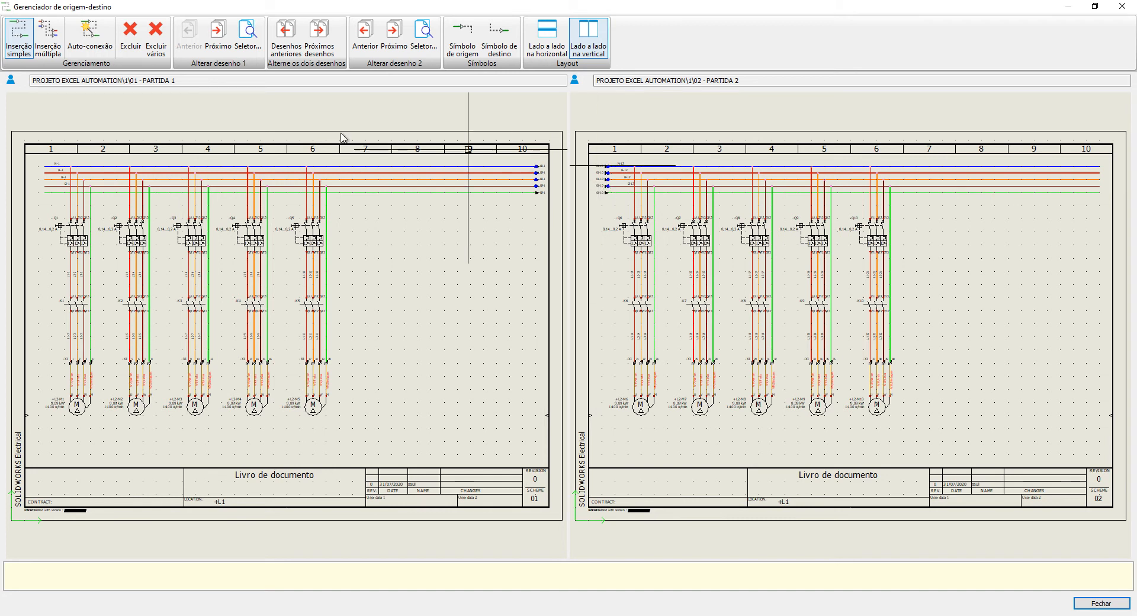
Link the five supply wires of PARTIDA 2 to PARTIDA 3, close the origin-destination manager and check the arrows on PARTIDA 1
left_click(226, 42)
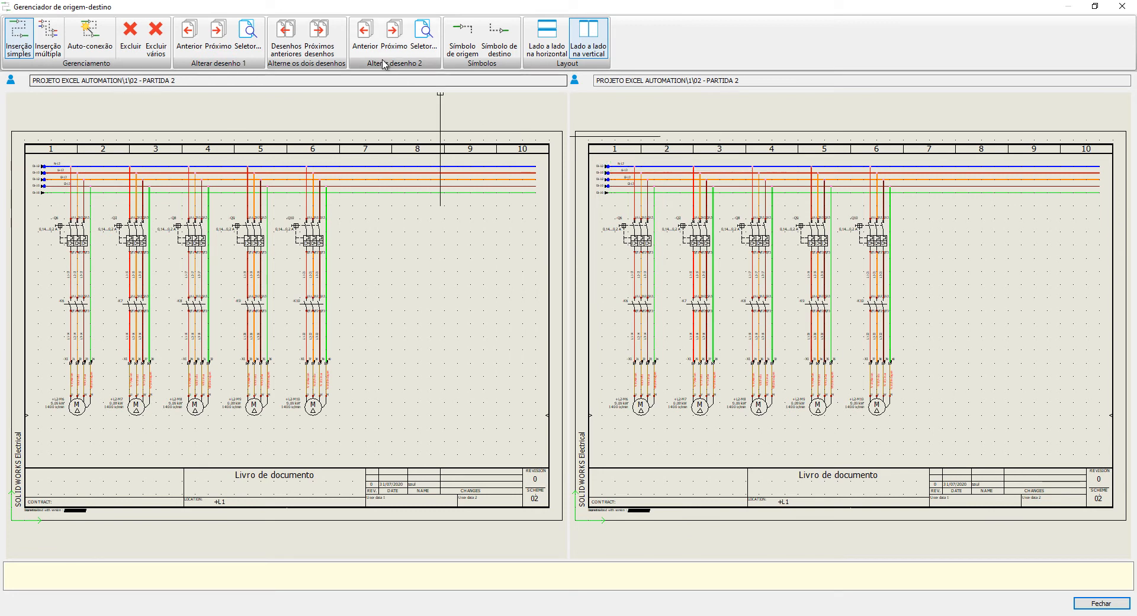
left_click(388, 37)
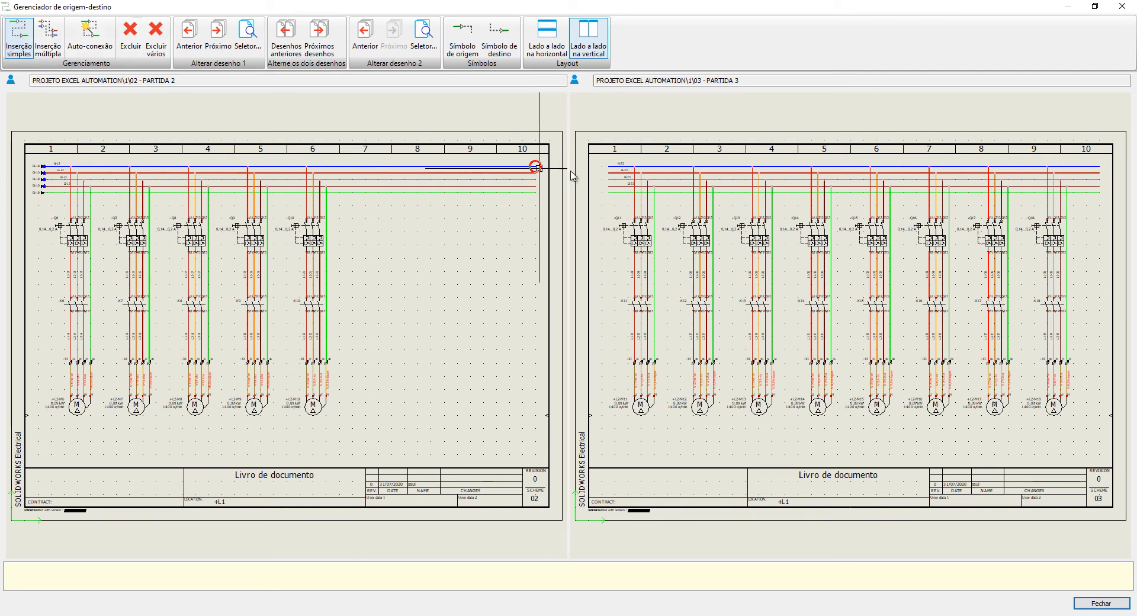
left_click(606, 168)
left_click(535, 173)
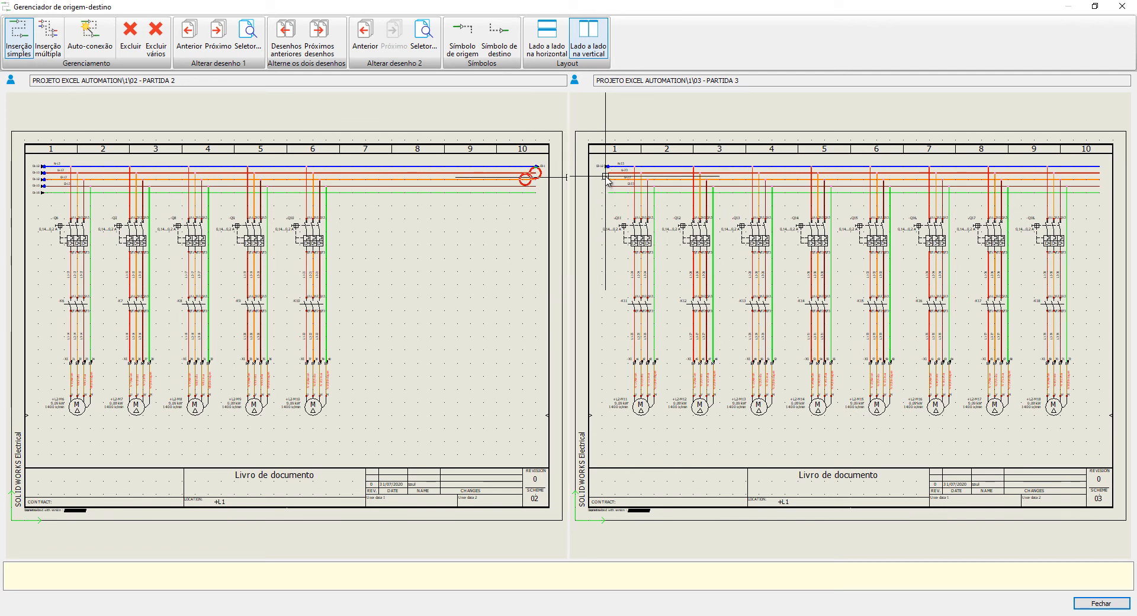
left_click(605, 176)
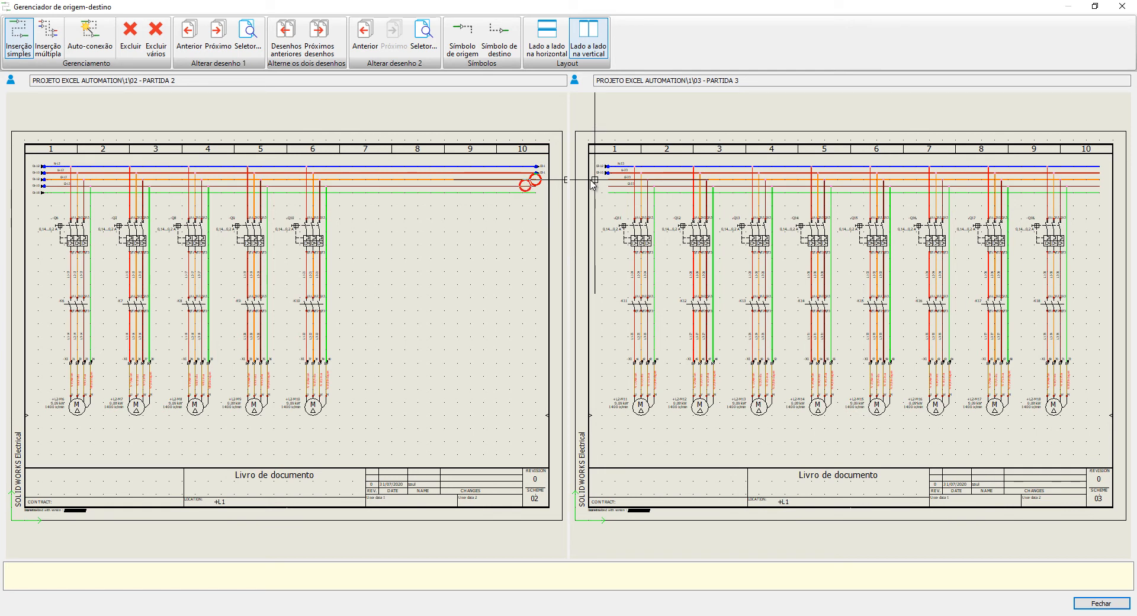
left_click(595, 179)
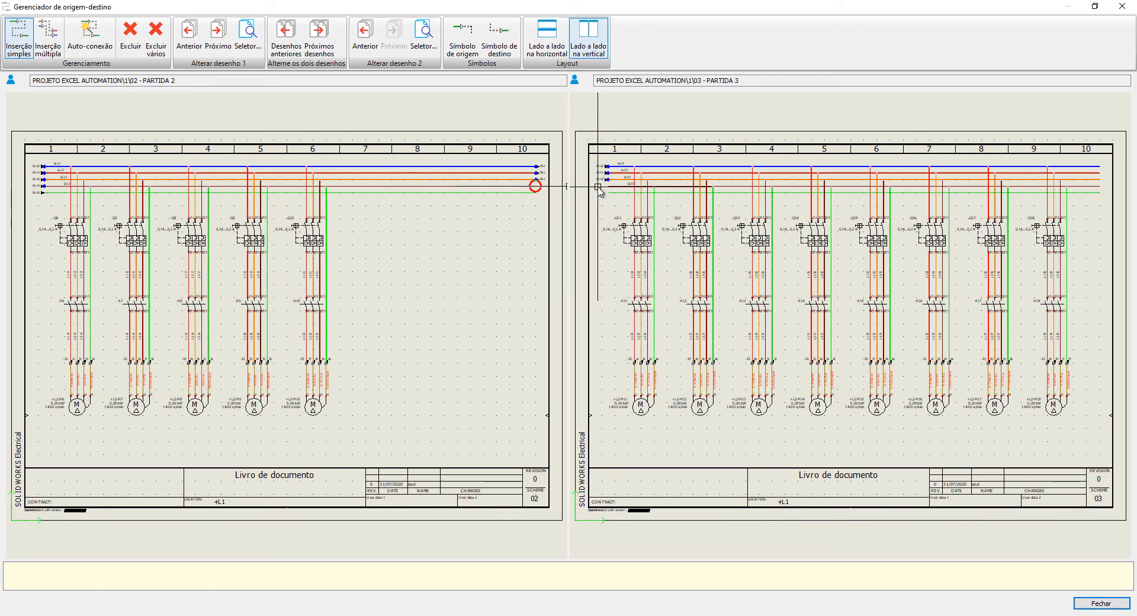
left_click(599, 187)
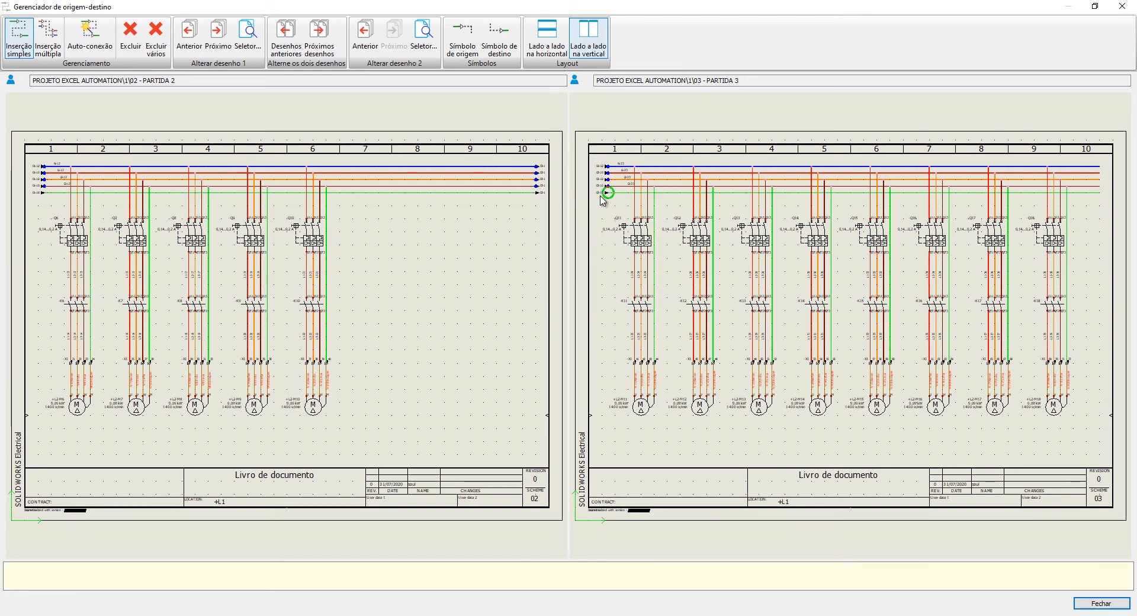
left_click(1095, 604)
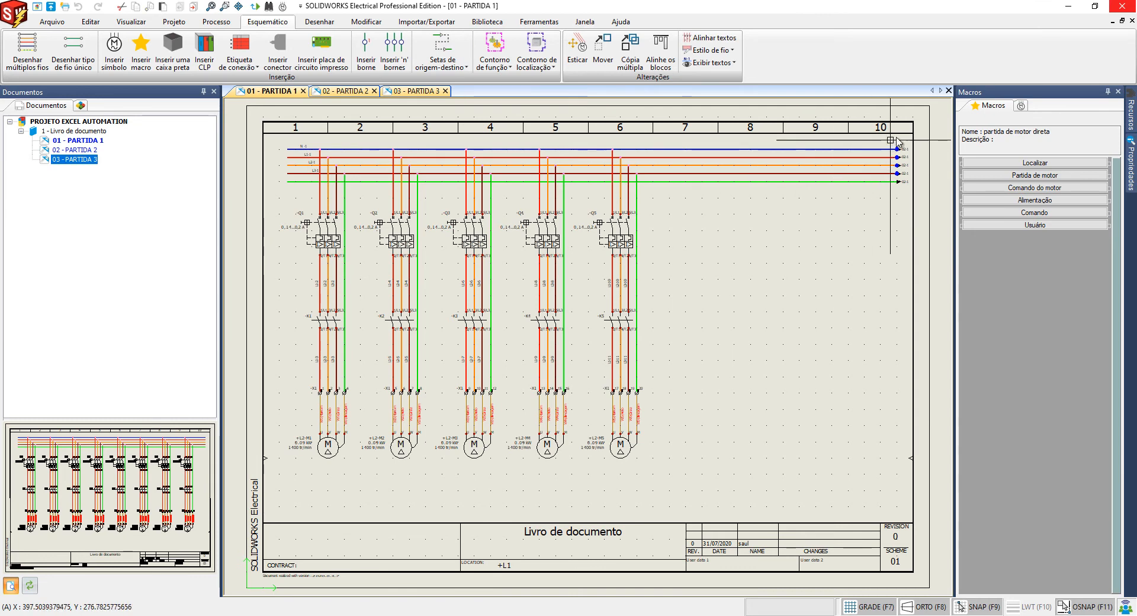
scroll(892, 153, "up", 5)
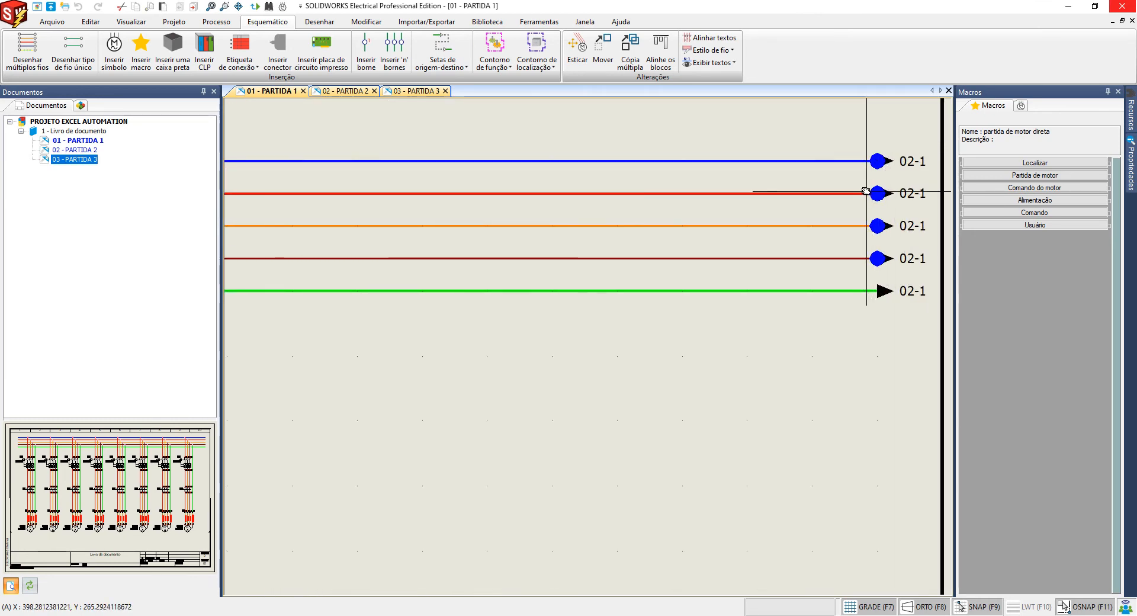
middle_click(866, 191)
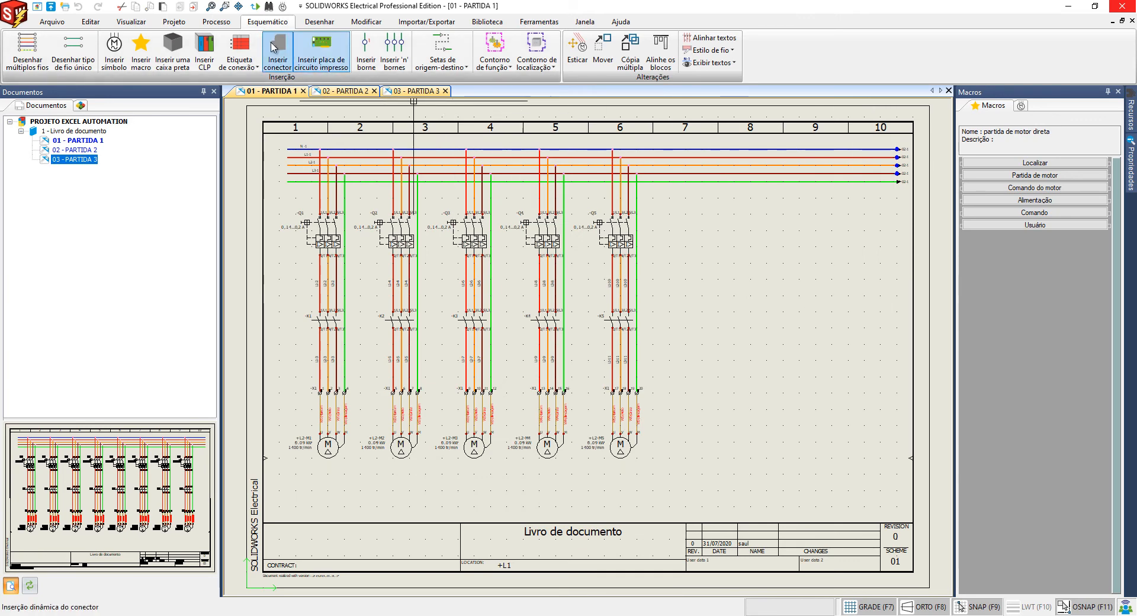
Remove the wire numbers across the whole project, keeping manual numbers, and inspect the origin arrows on PARTIDA 1
left_click(216, 21)
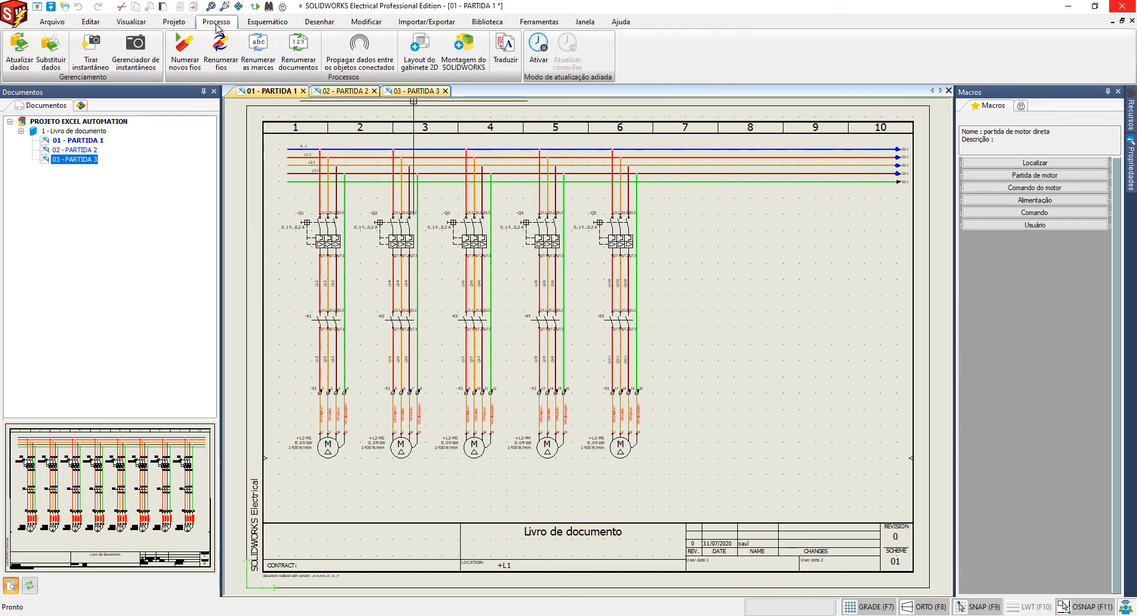
left_click(220, 47)
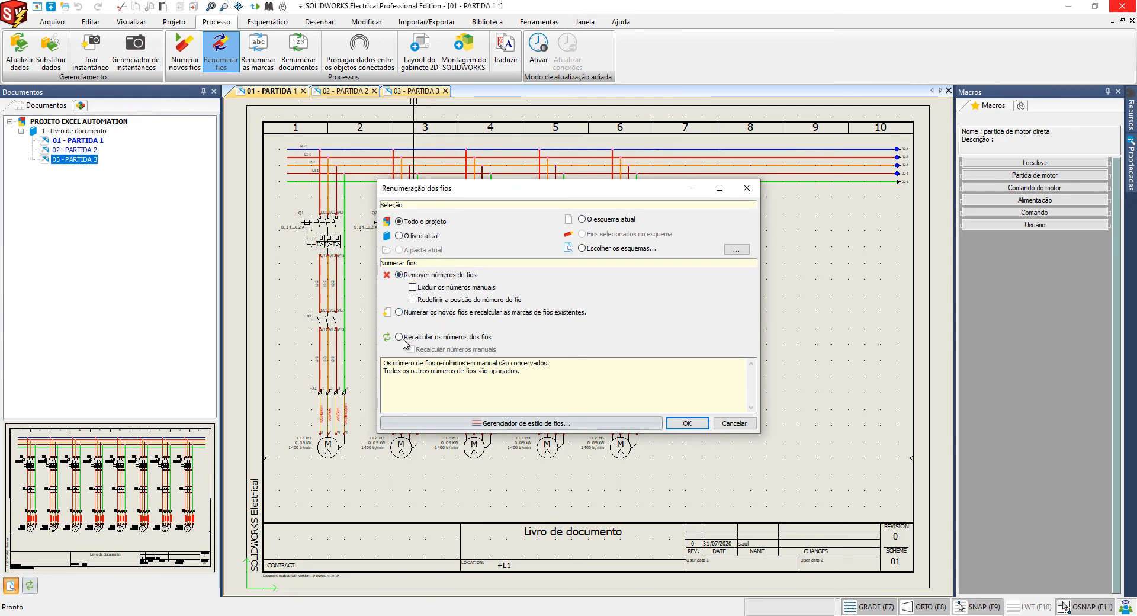
left_click(400, 337)
left_click(410, 349)
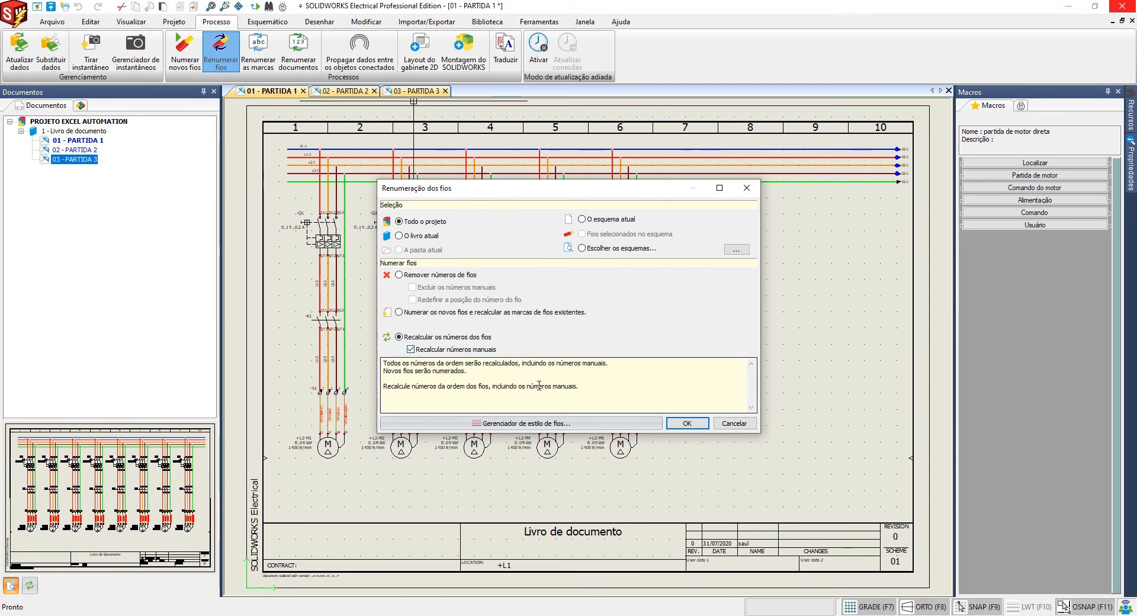
left_click(411, 352)
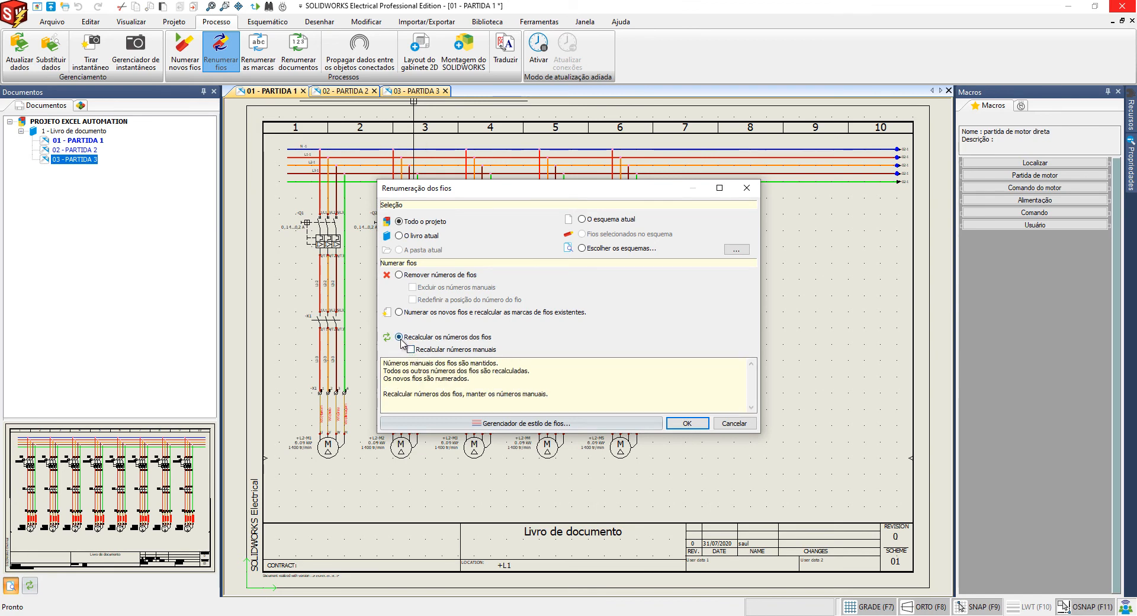
left_click(401, 313)
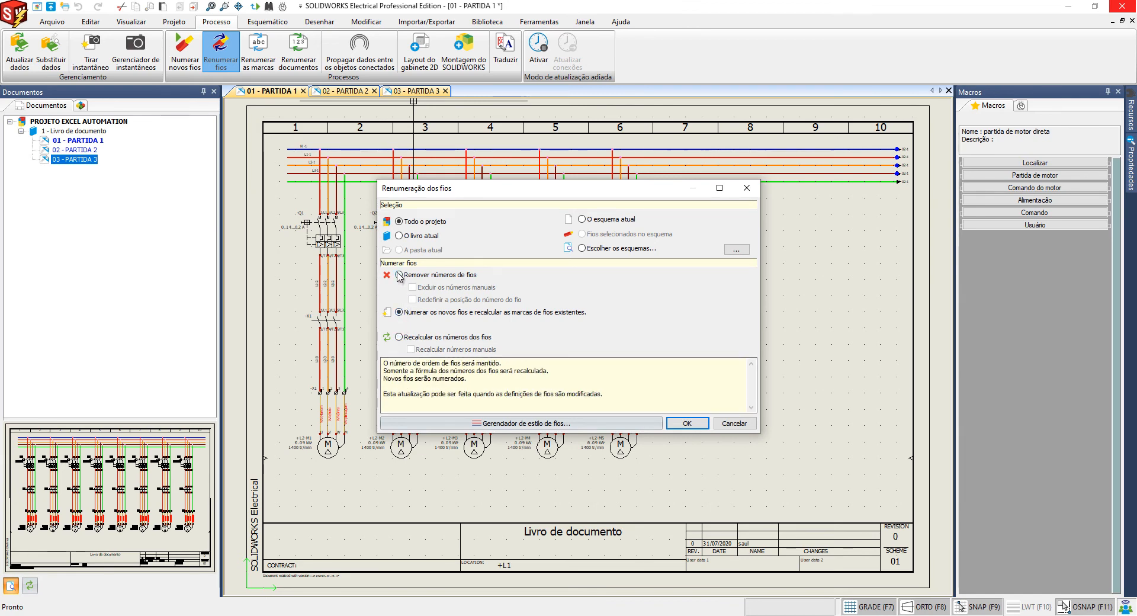
left_click(399, 276)
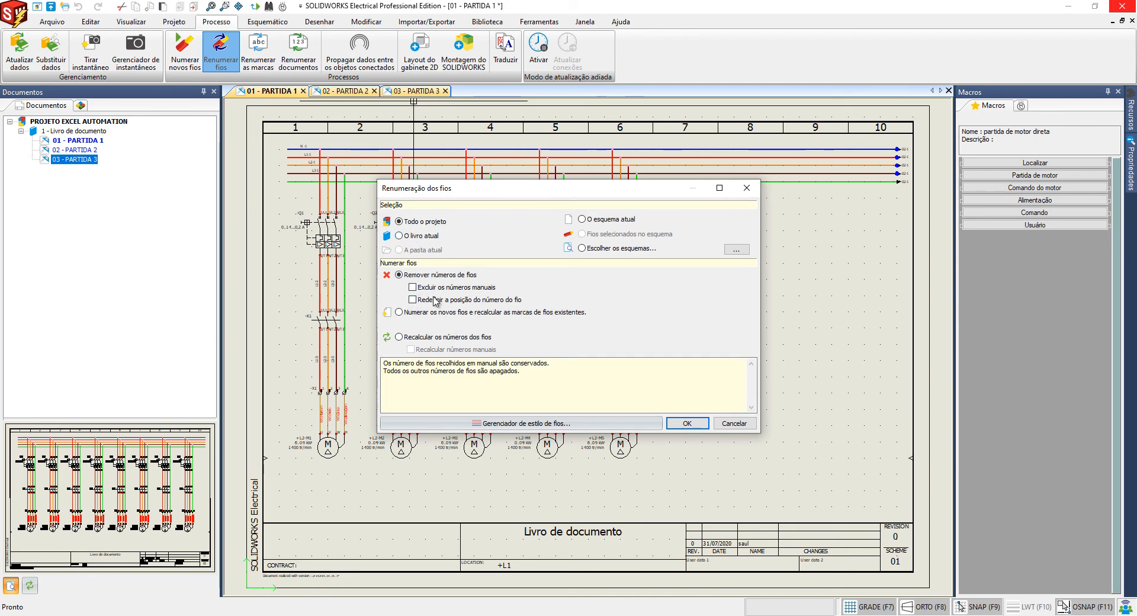
left_click(689, 423)
left_click(617, 348)
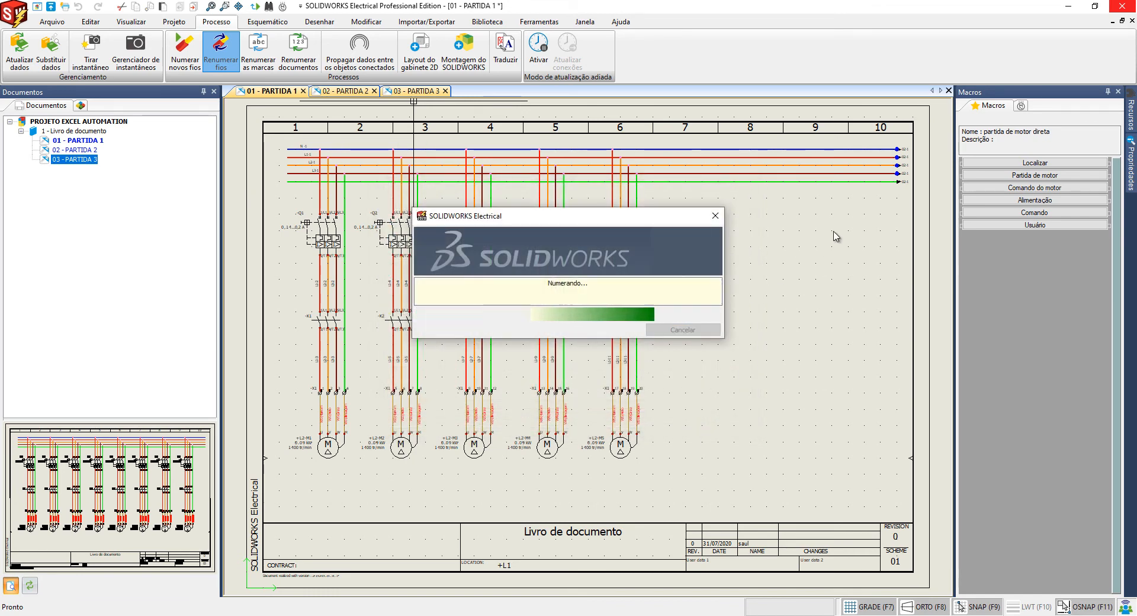
scroll(905, 142, "up", 1)
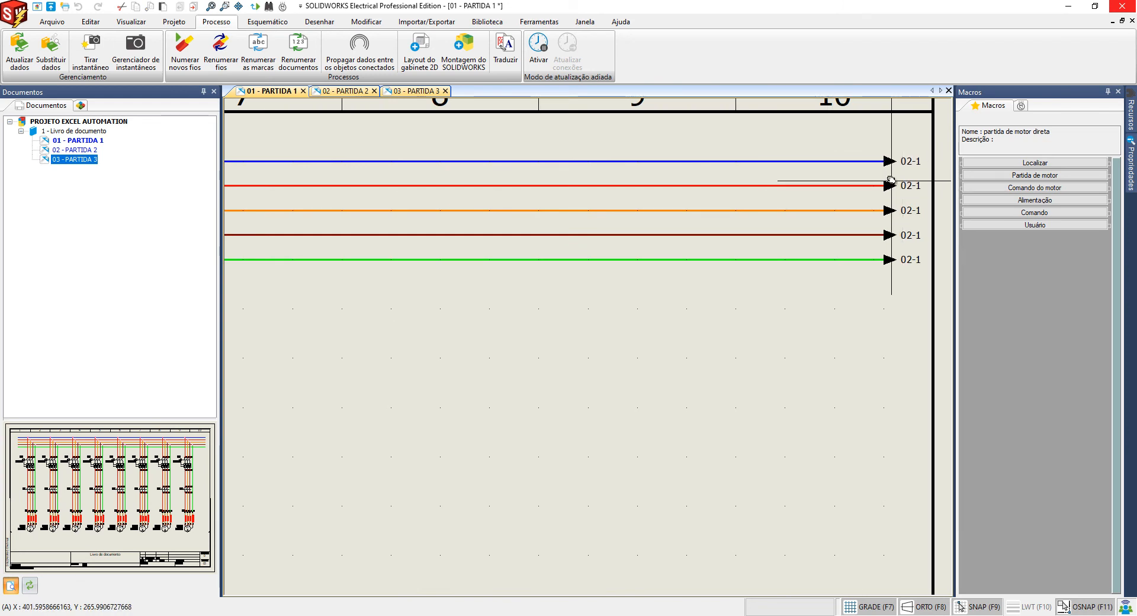
middle_click(891, 181)
middle_click(891, 180)
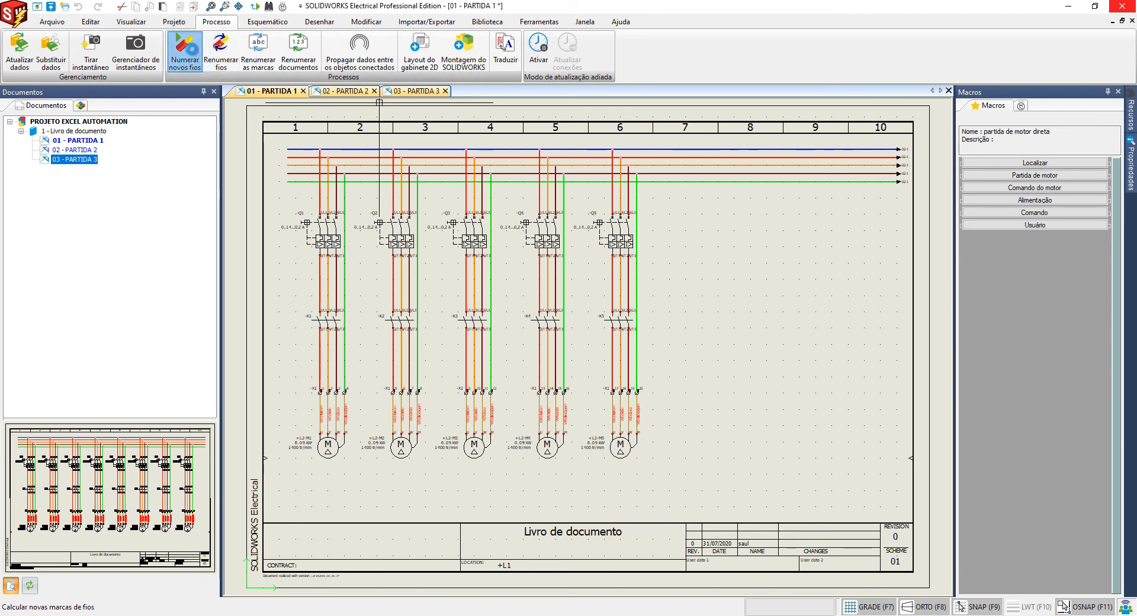
Number the project's new wires again and check the wire numbers on PARTIDA 1
left_click(184, 51)
left_click(606, 341)
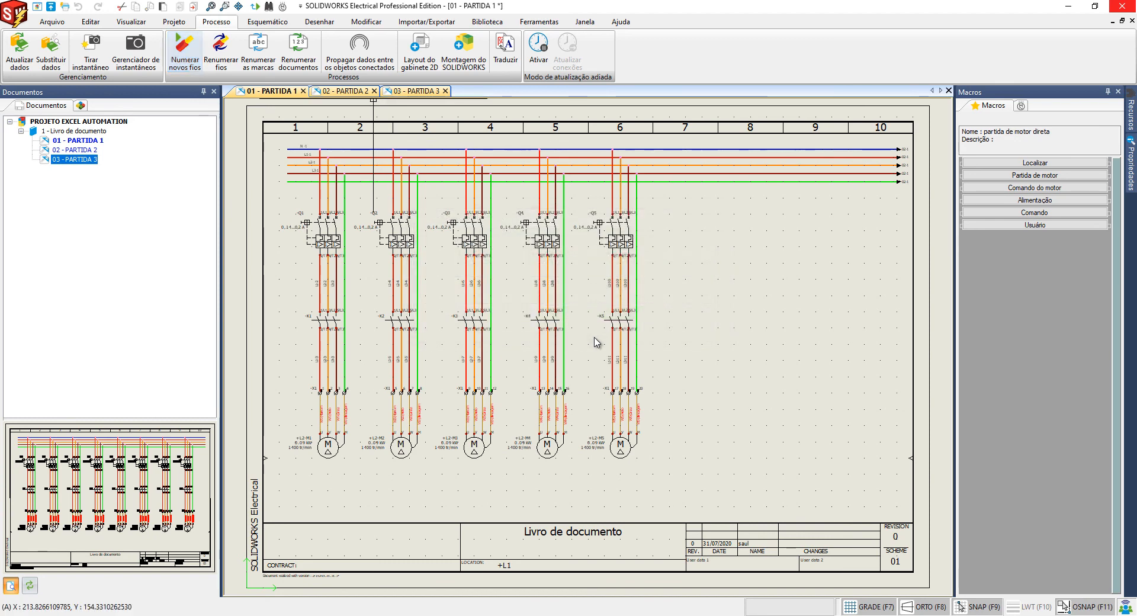
scroll(295, 145, "up", 3)
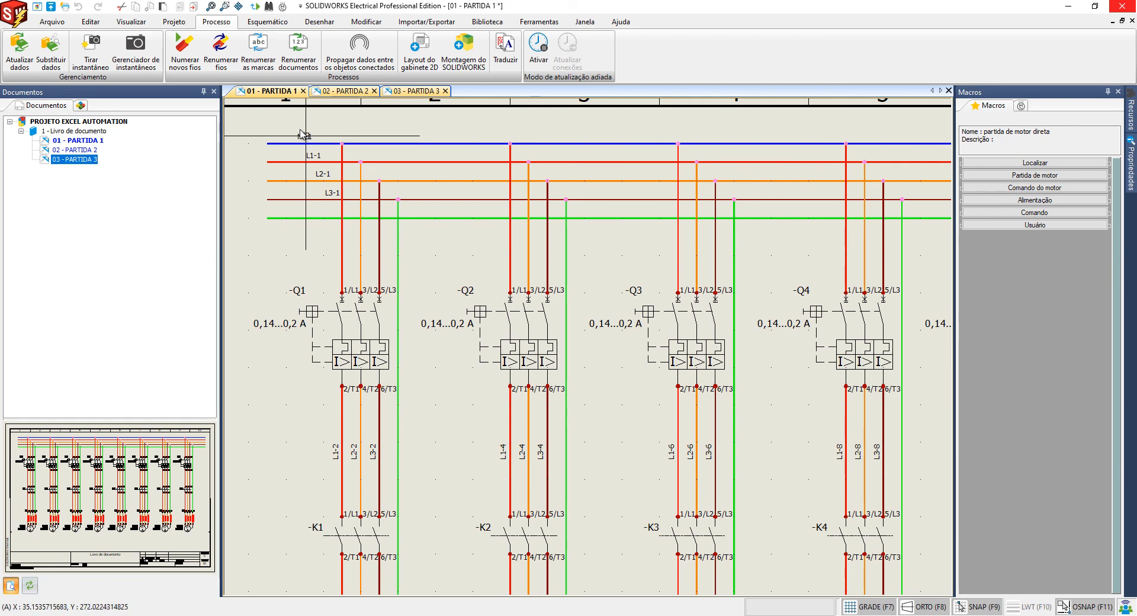
Examine the wire numbers on the PARTIDA 2 and PARTIDA 3 drawings, and return to PARTIDA 2
left_click(342, 91)
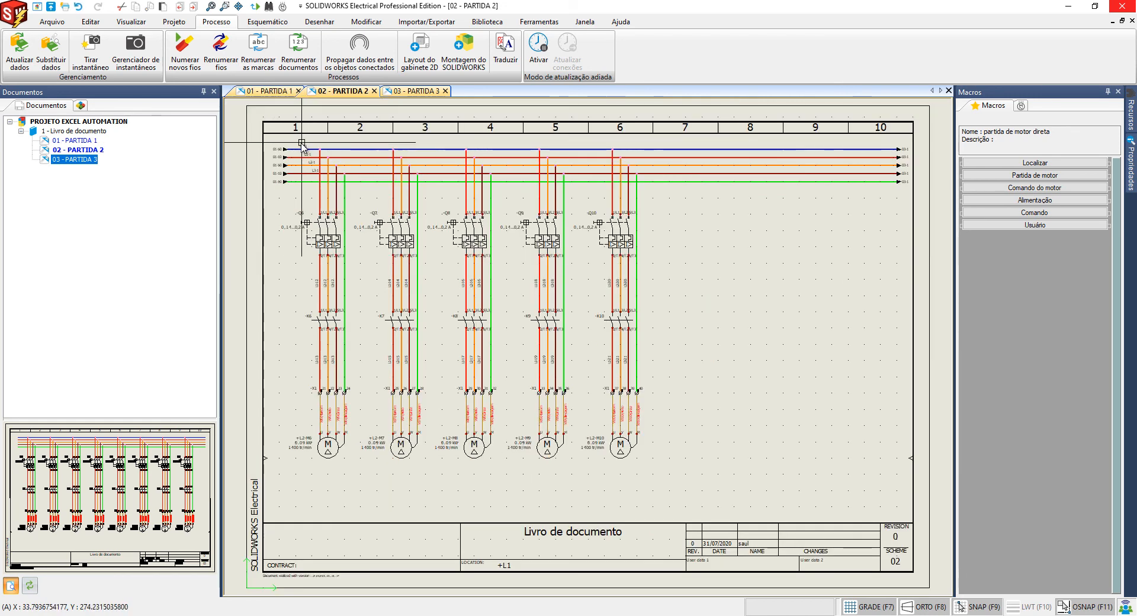
scroll(300, 149, "up", 3)
left_click(412, 91)
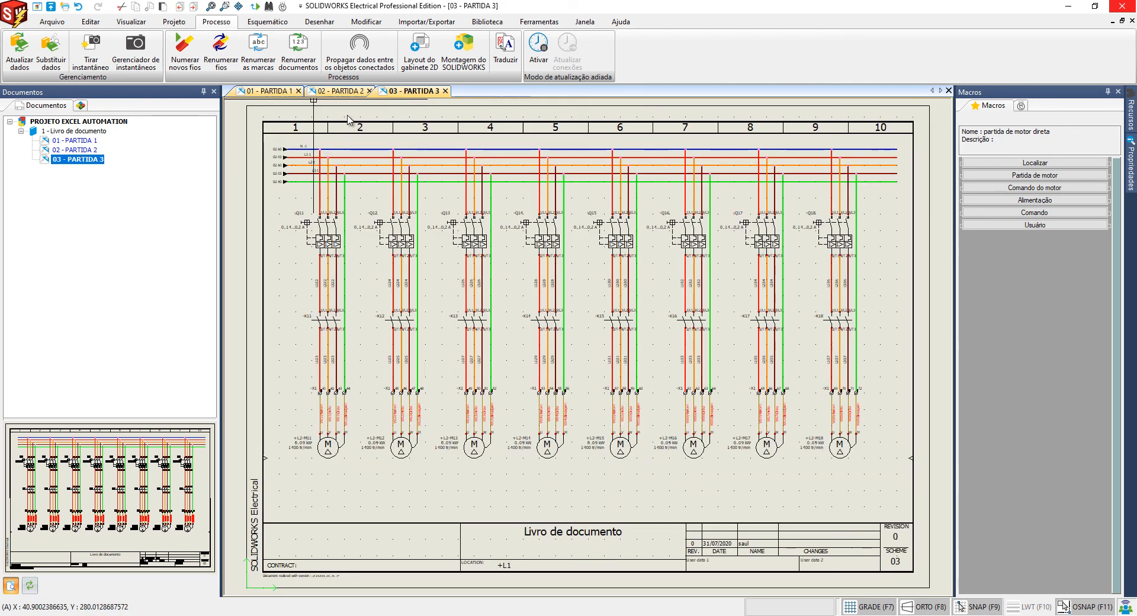
scroll(298, 147, "up", 2)
scroll(299, 147, "up", 8)
scroll(402, 372, "up", 1)
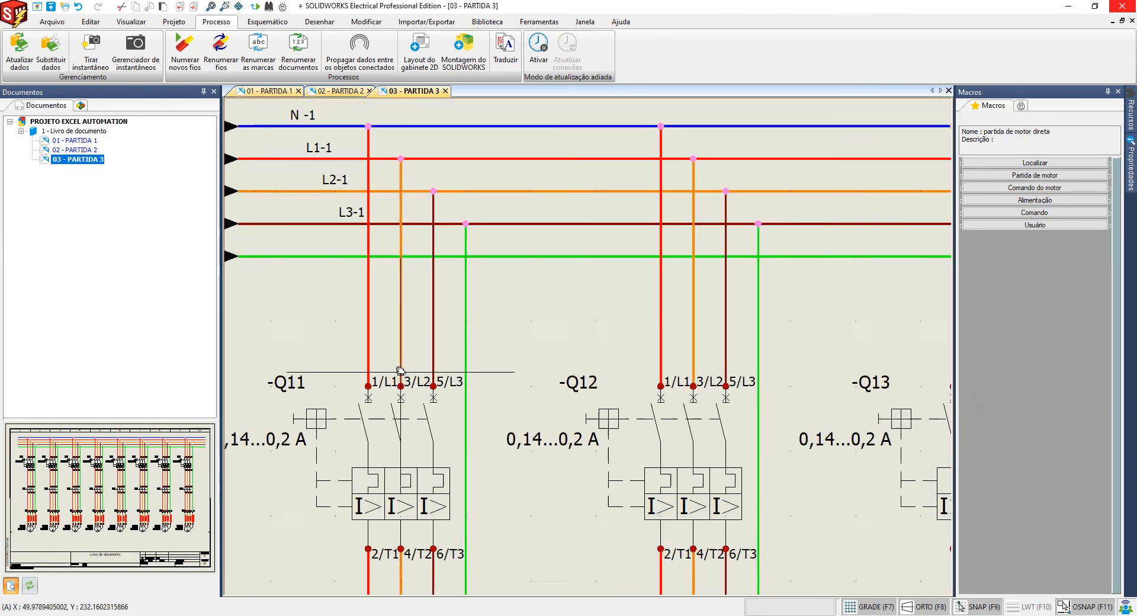
middle_click_drag(402, 371, 438, 89)
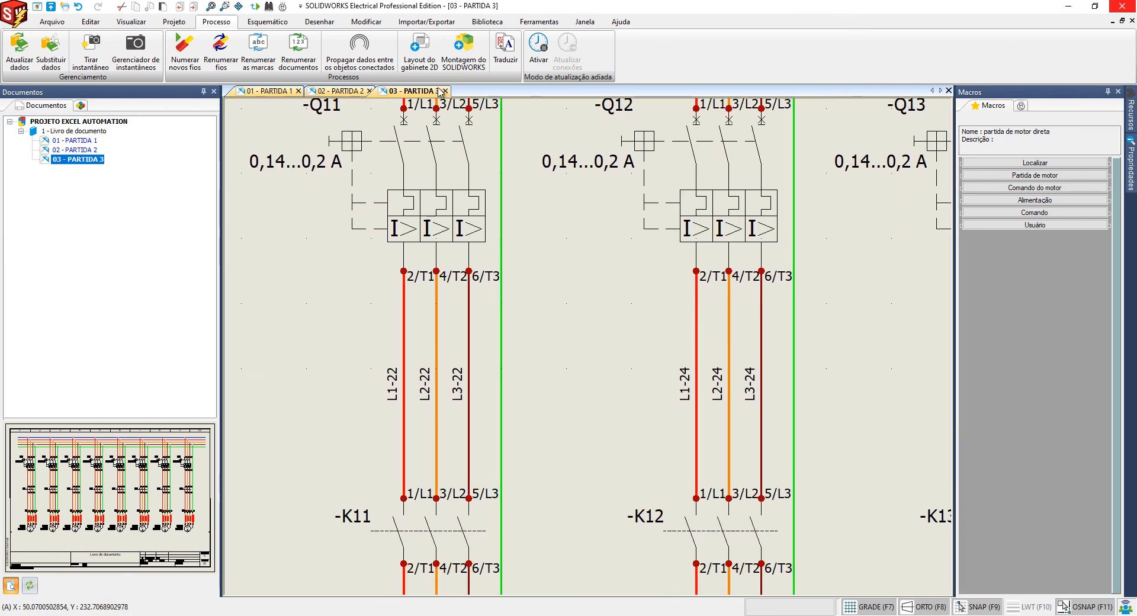
left_click(348, 91)
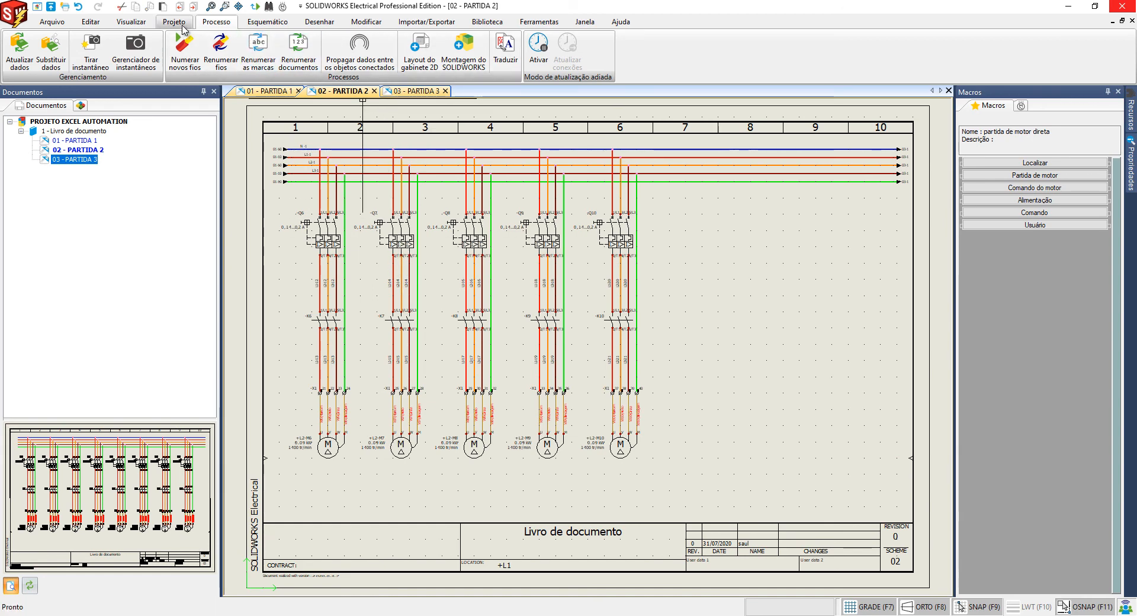
Review the project's report of wires by line style, sorted by cable numbering in descending order, and close the report manager
scroll(366, 42, "up", 1)
left_click(562, 54)
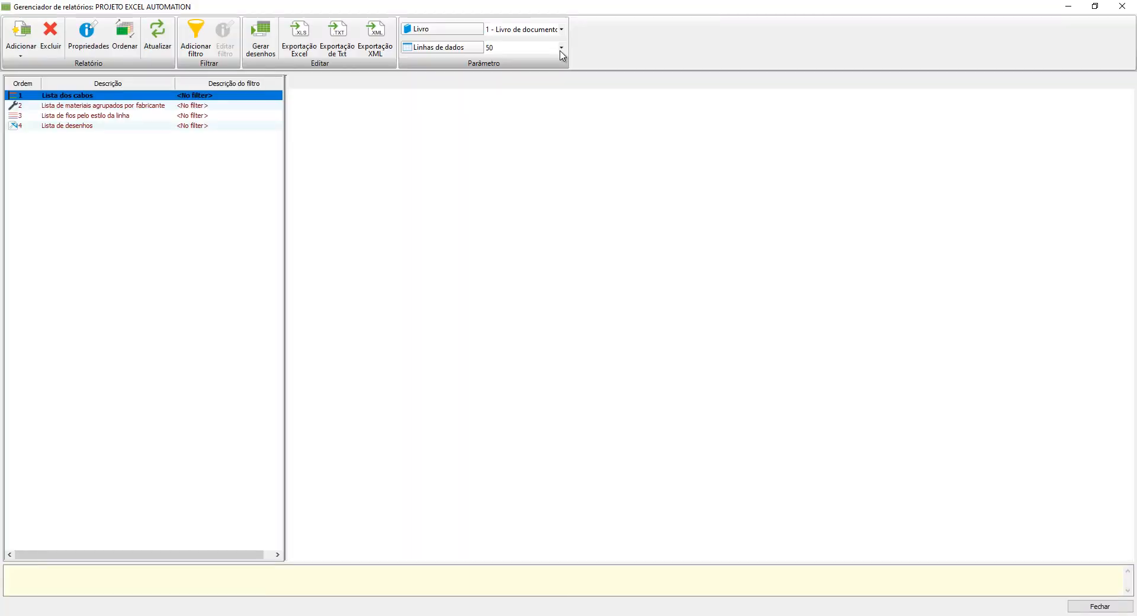
left_click(110, 116)
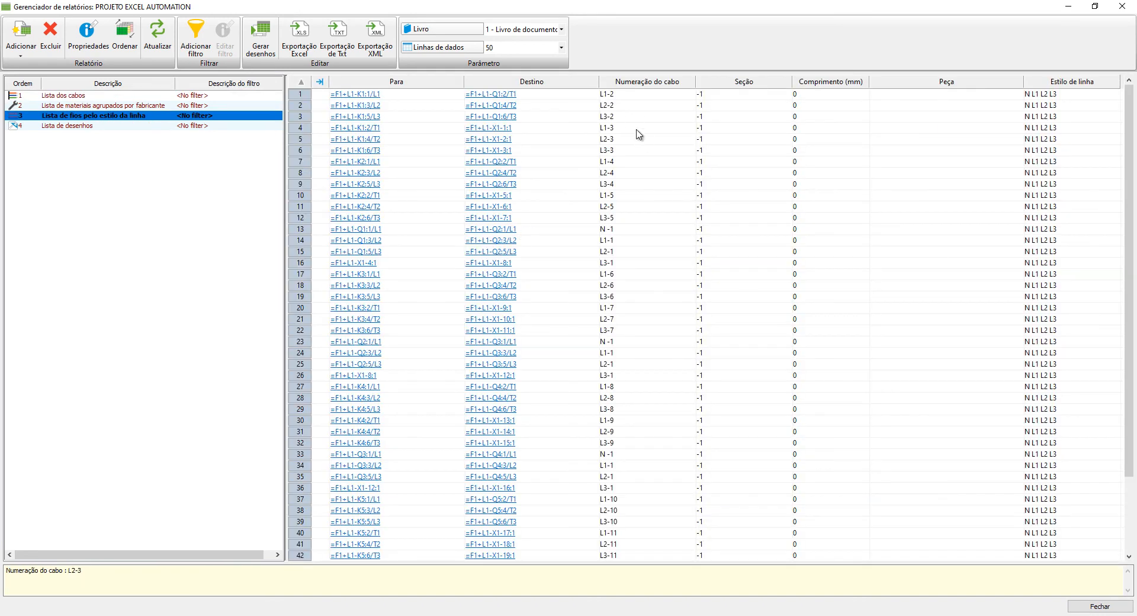
left_click(645, 82)
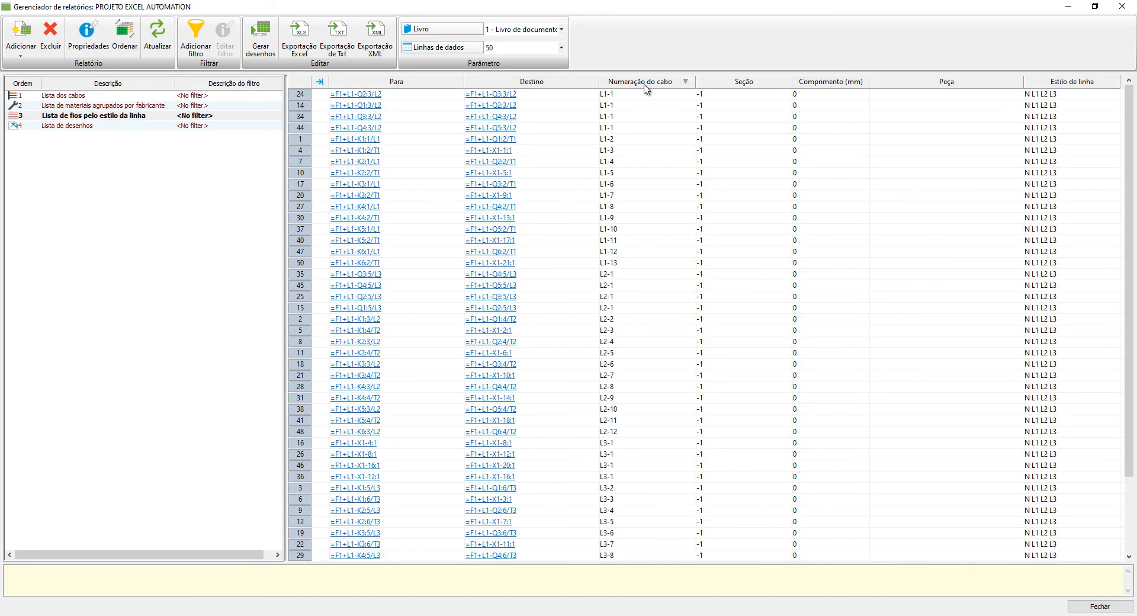
left_click(645, 85)
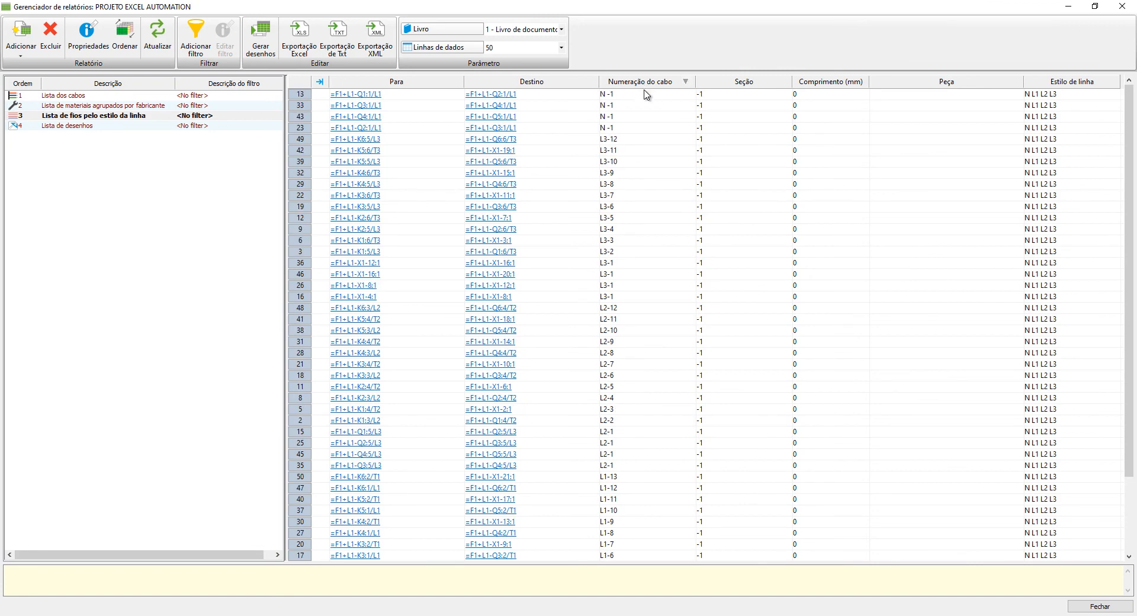
scroll(642, 124, "down", 3)
scroll(663, 141, "up", 1)
scroll(710, 139, "down", 1)
left_click(828, 95)
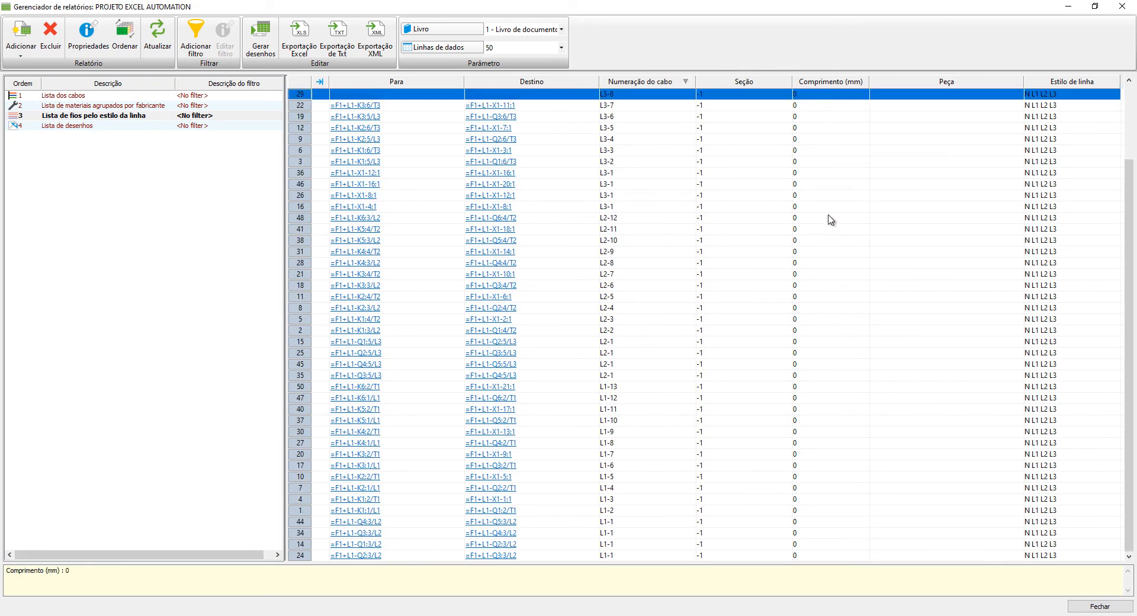
scroll(829, 220, "up", 3)
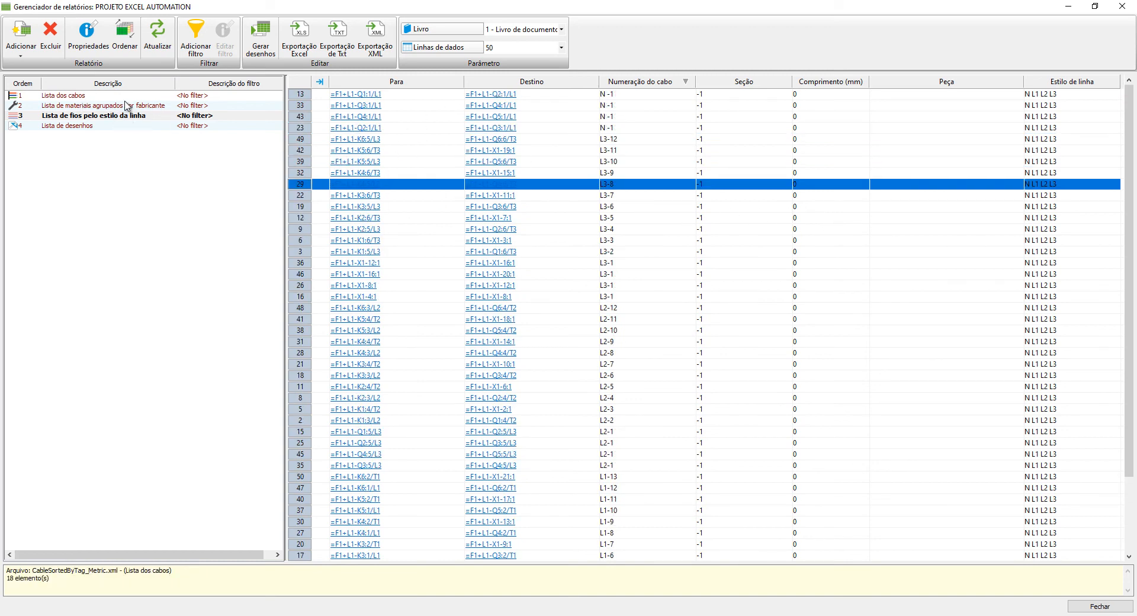
left_click(1122, 8)
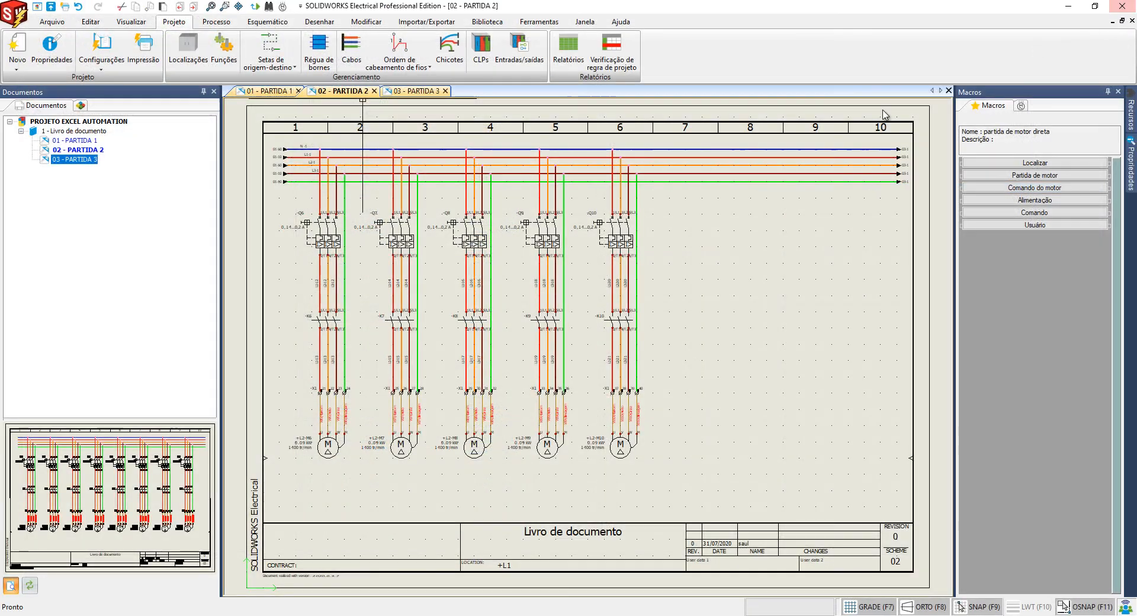